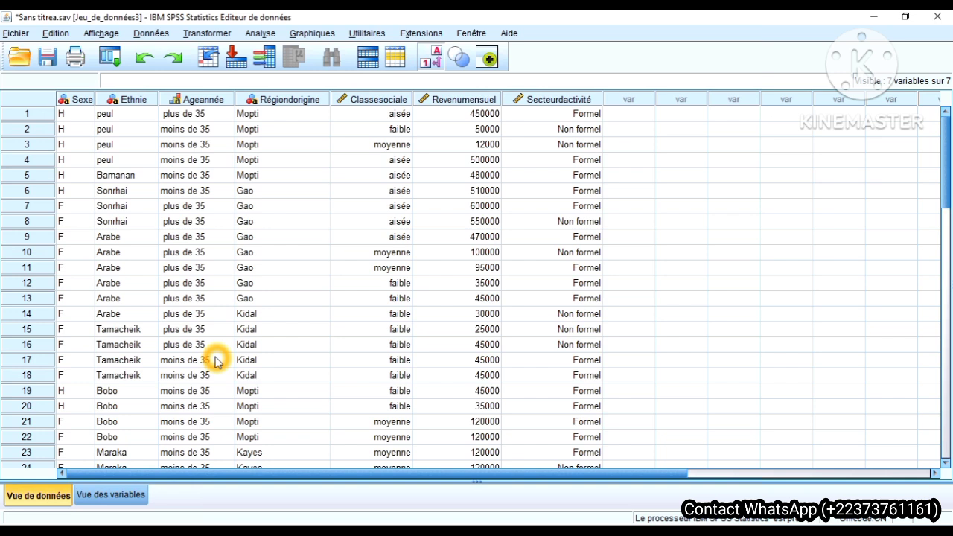
click(82, 206)
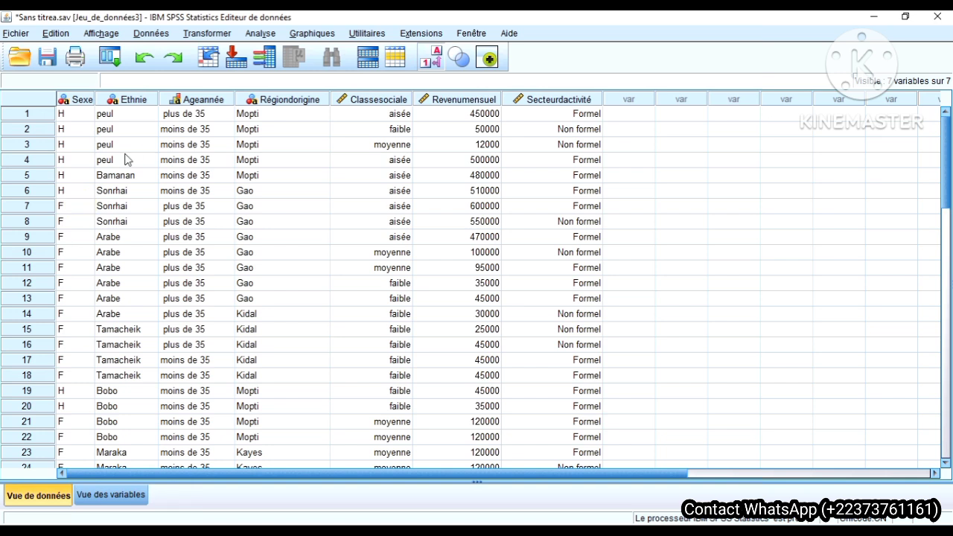
click(183, 132)
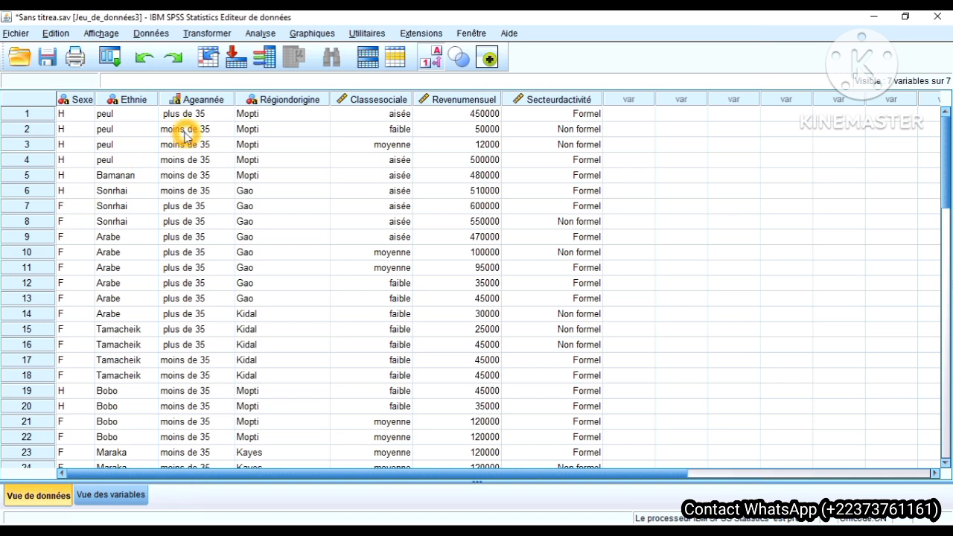
click(185, 160)
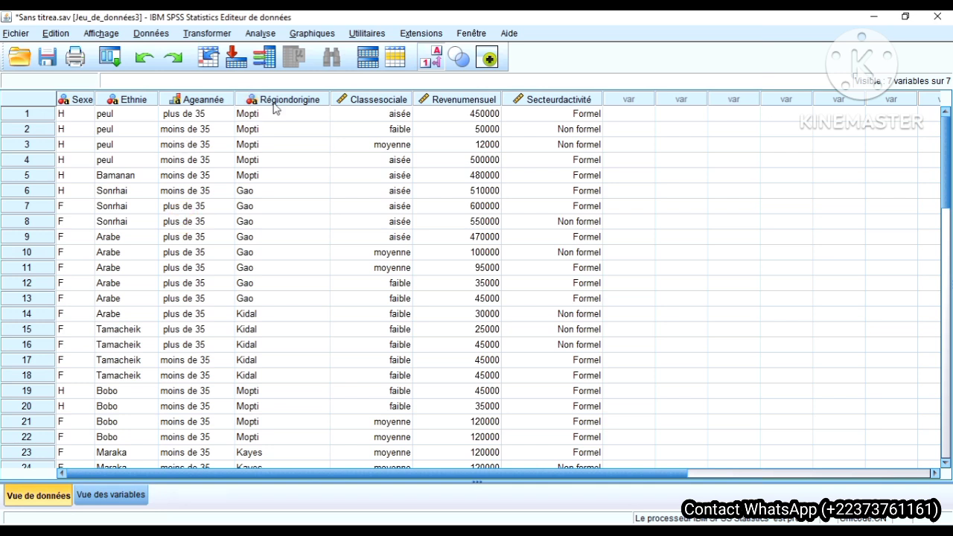
click(287, 207)
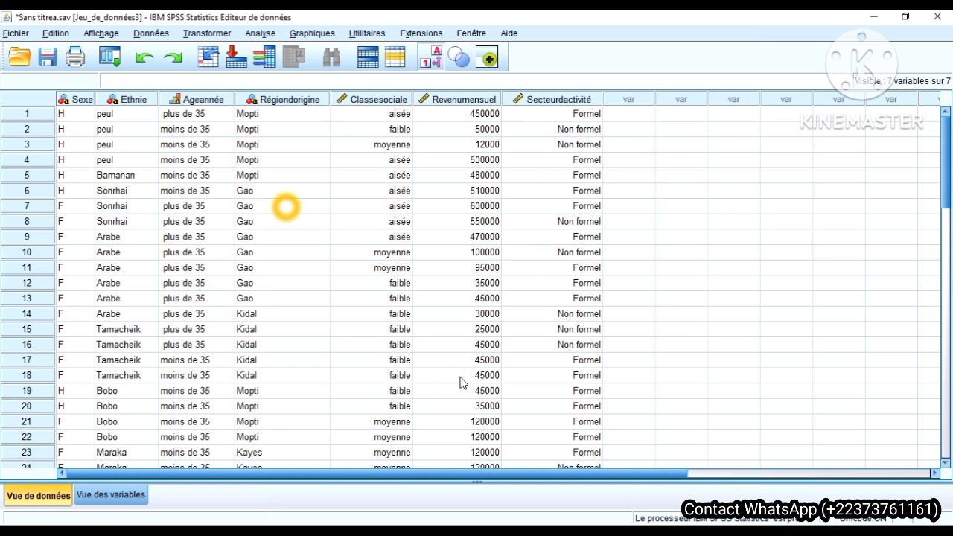
click(452, 532)
Step: Open the Frequencies analysis and remove Classe sociale, Secteur d'activité and Revenu mensuel from the variables to analyse
click(257, 34)
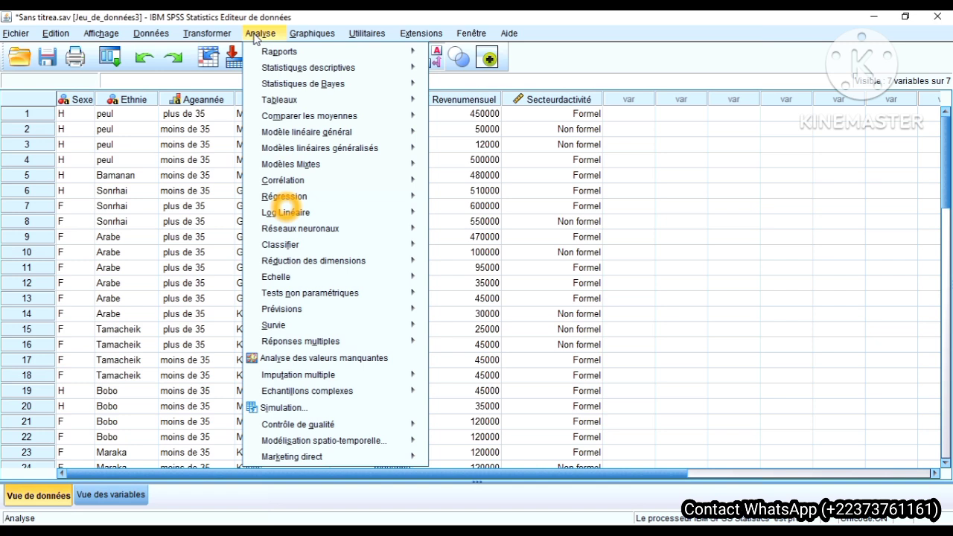
mouse_move(285, 72)
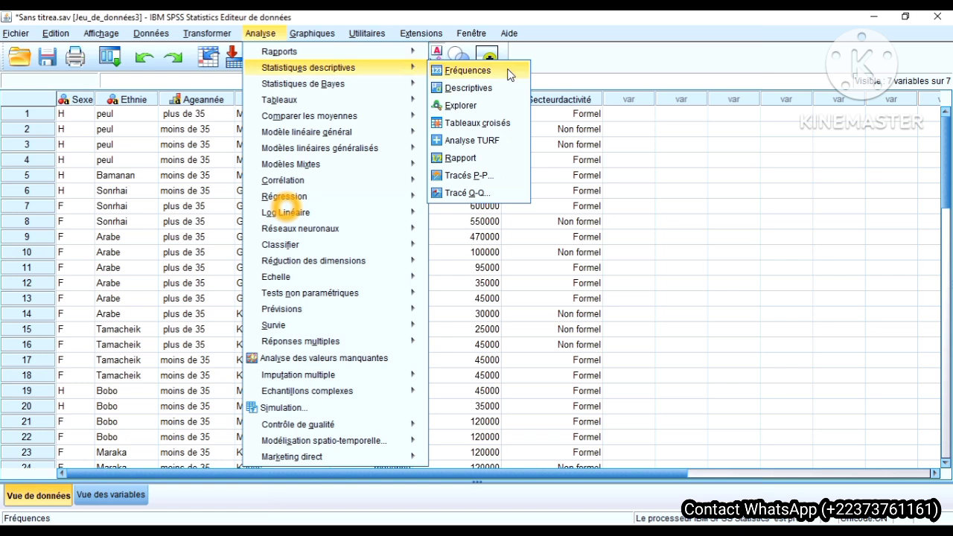
click(467, 71)
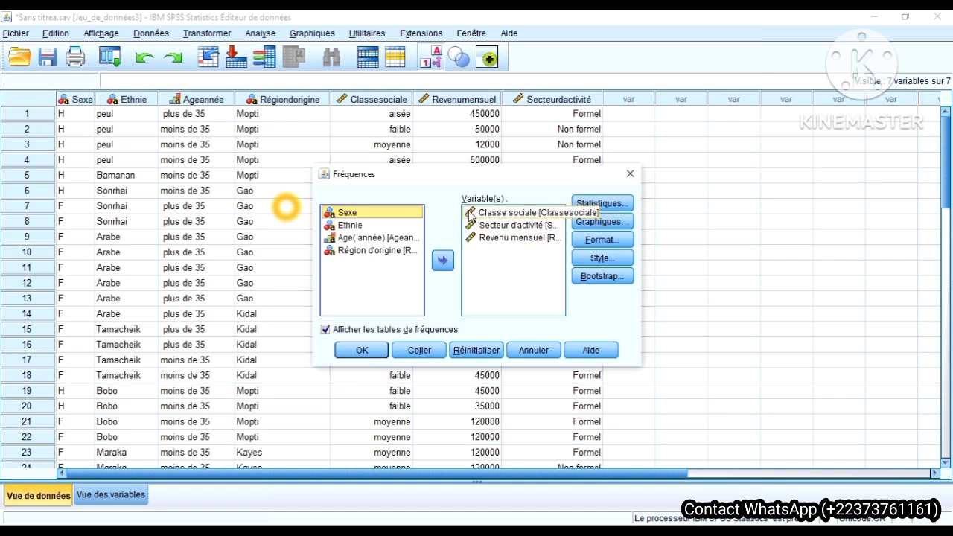
click(472, 213)
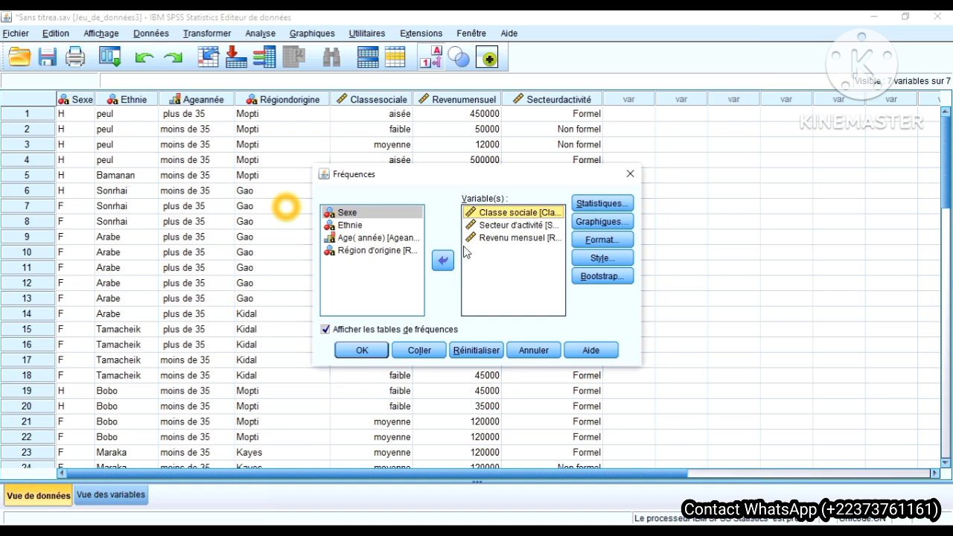
click(445, 266)
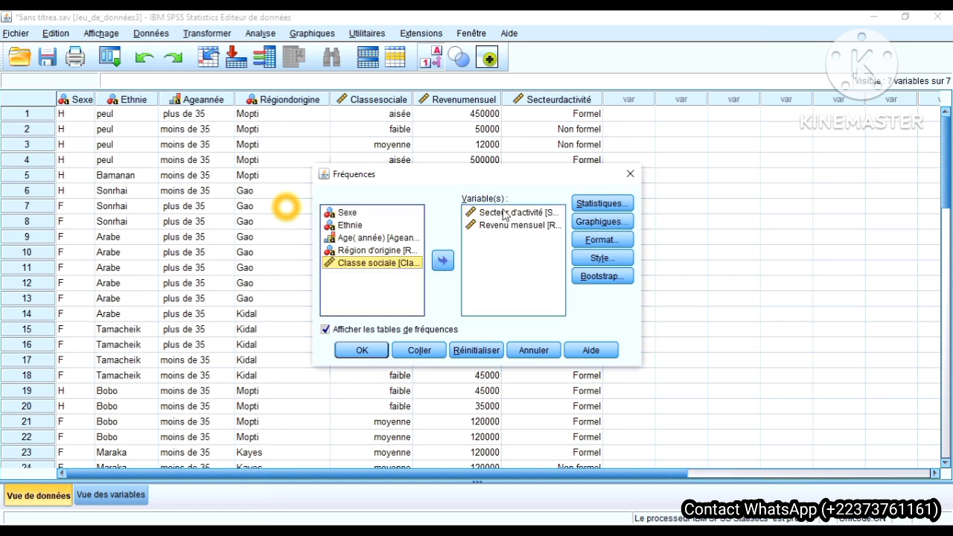
click(504, 215)
click(442, 260)
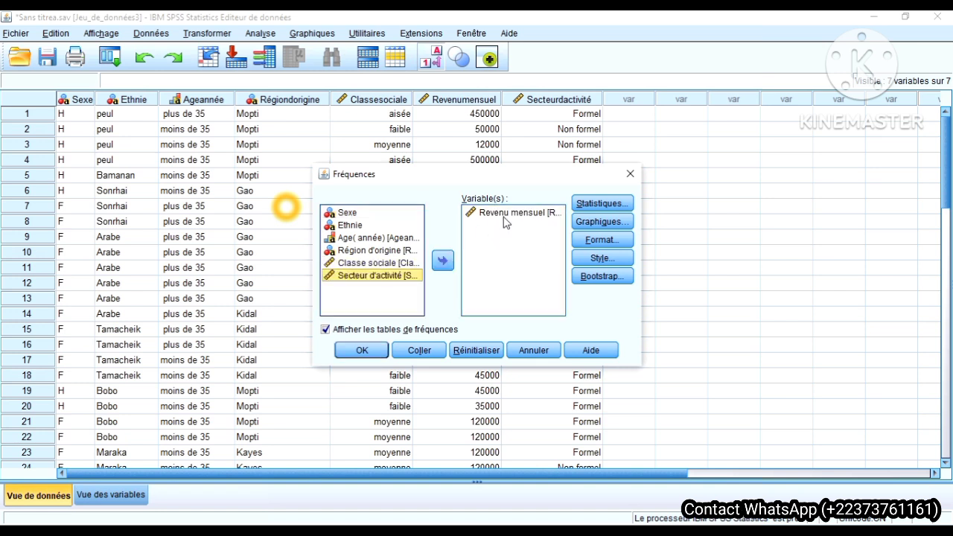
click(505, 216)
click(444, 262)
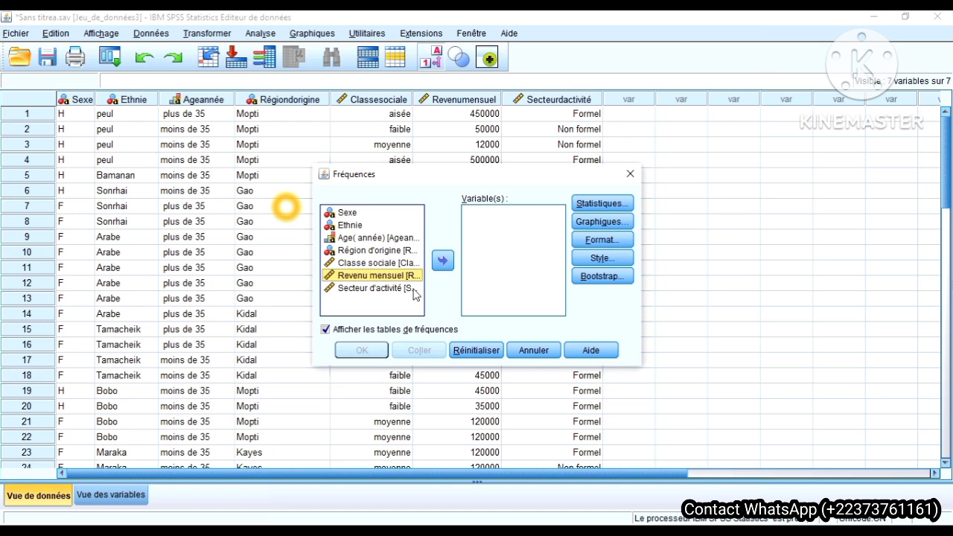
click(384, 312)
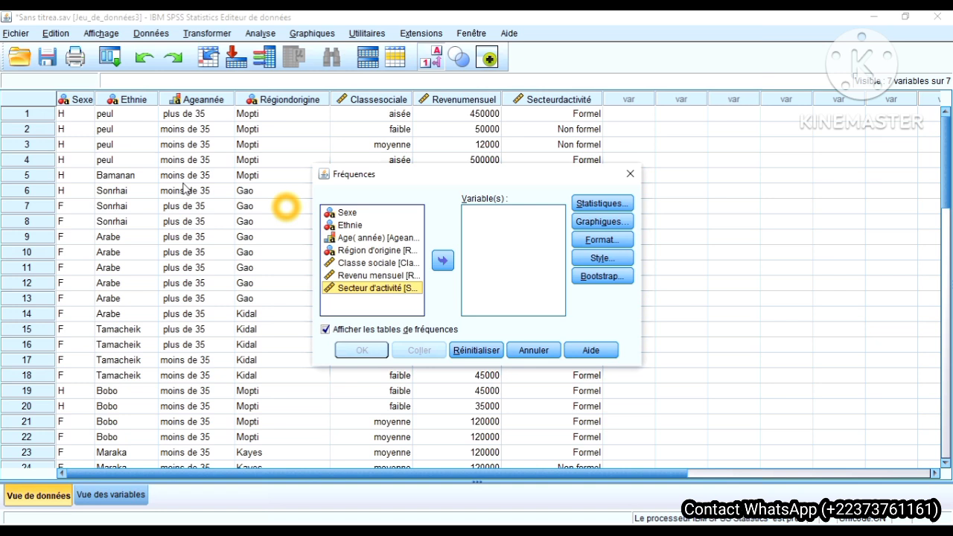
Step: Add Ethnie, Région d'origine and Secteur d'activité to the variables of the Frequencies analysis
click(353, 226)
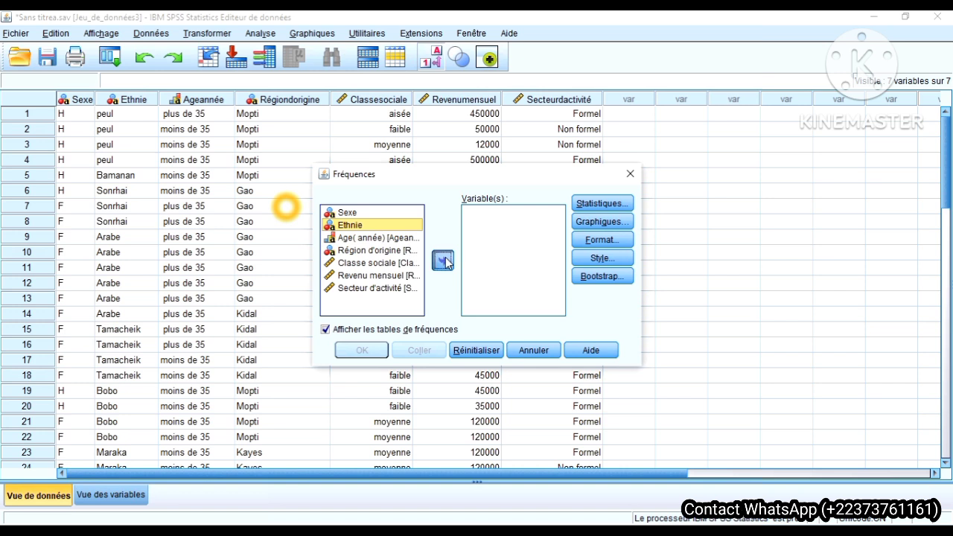
click(444, 260)
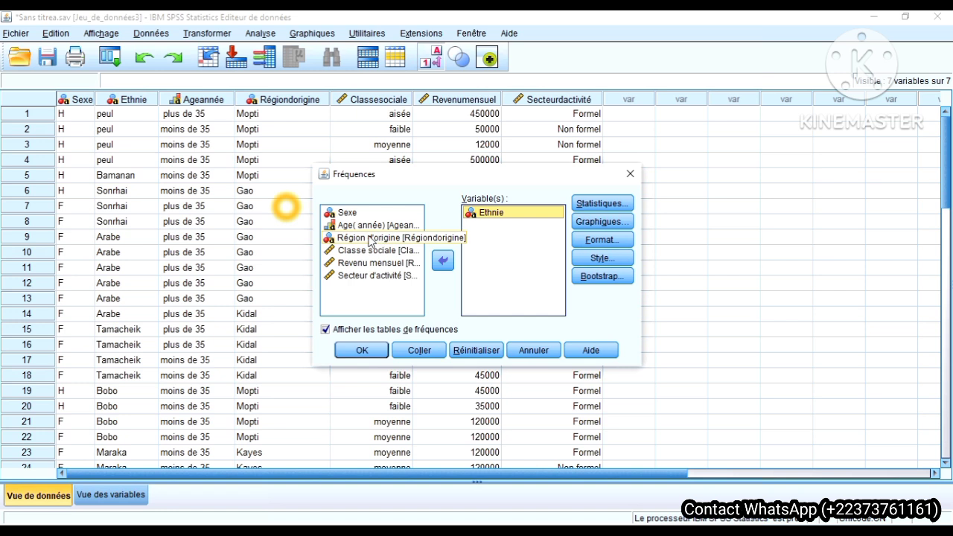
click(370, 239)
click(443, 260)
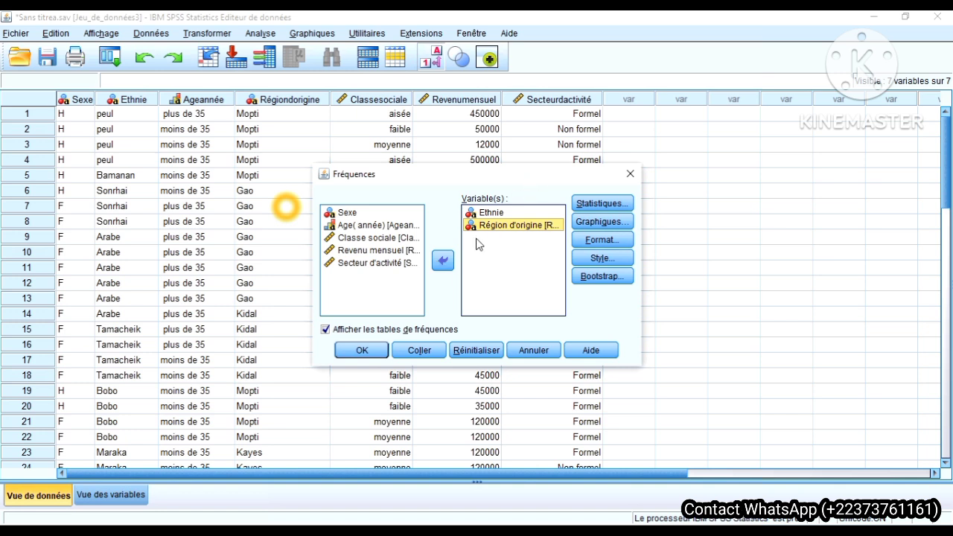
click(371, 265)
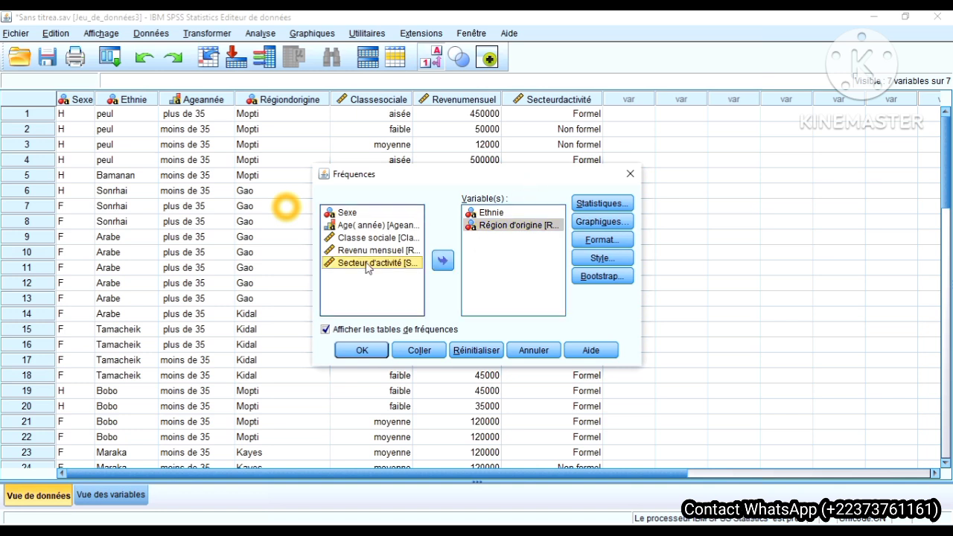
click(443, 261)
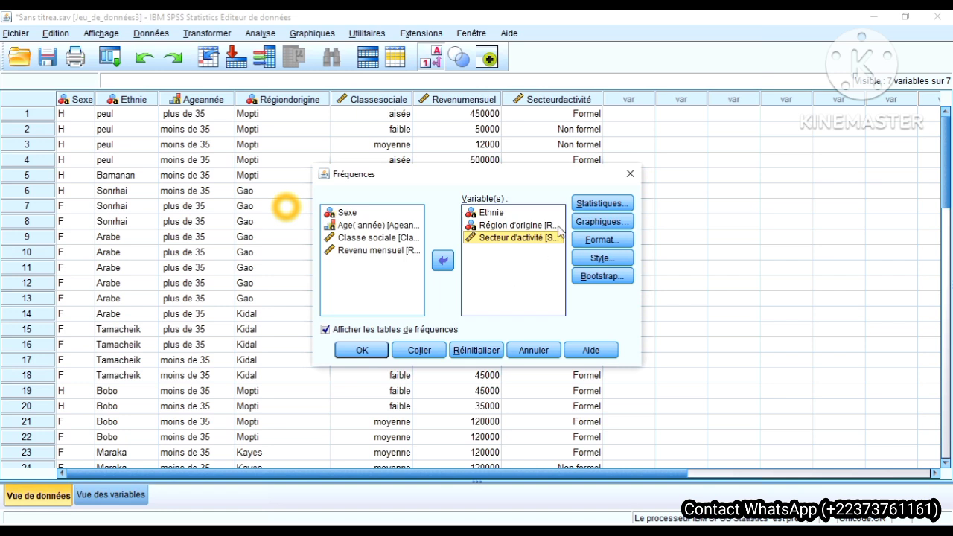
Step: Check the optional statistics without selecting any, and run the Frequencies analysis with frequency tables
click(588, 210)
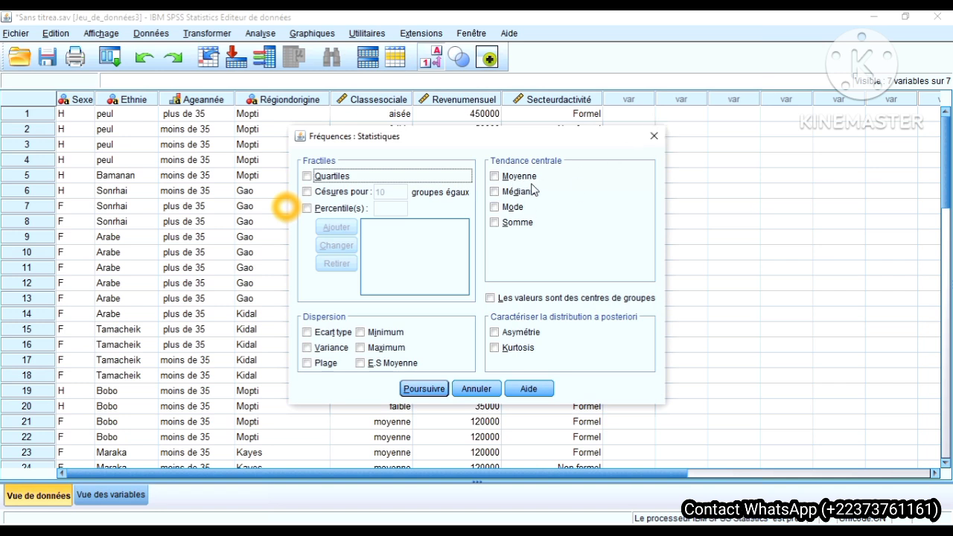
click(657, 139)
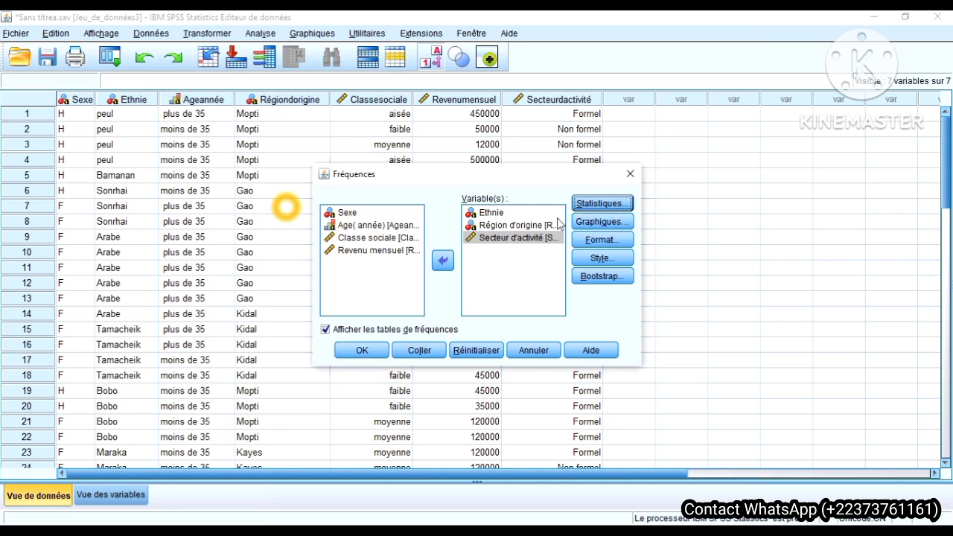
click(362, 351)
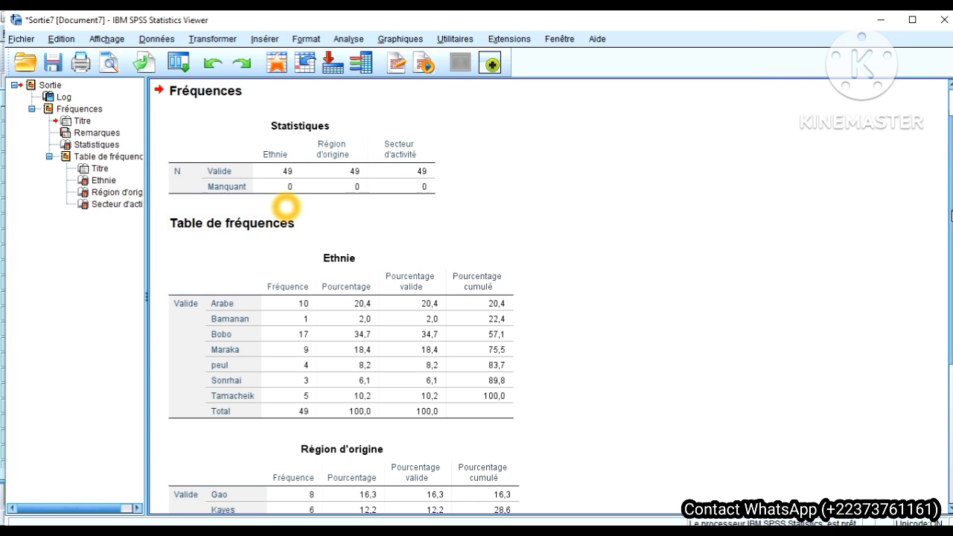
Step: Examine the statistics summary and the frequency tables for Ethnie, Région d'origine and Secteur d'activité in the output
scroll(287, 206, up, 1)
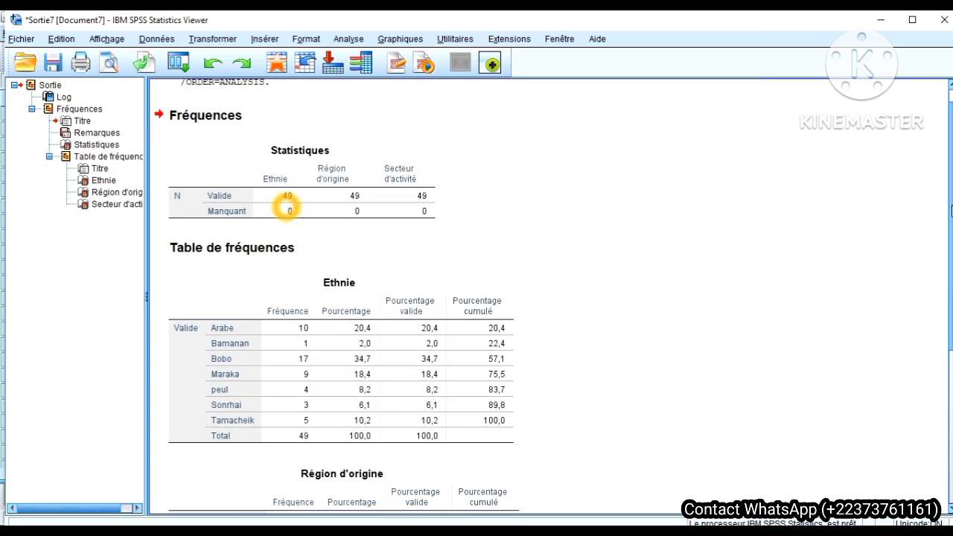
scroll(288, 208, up, 1)
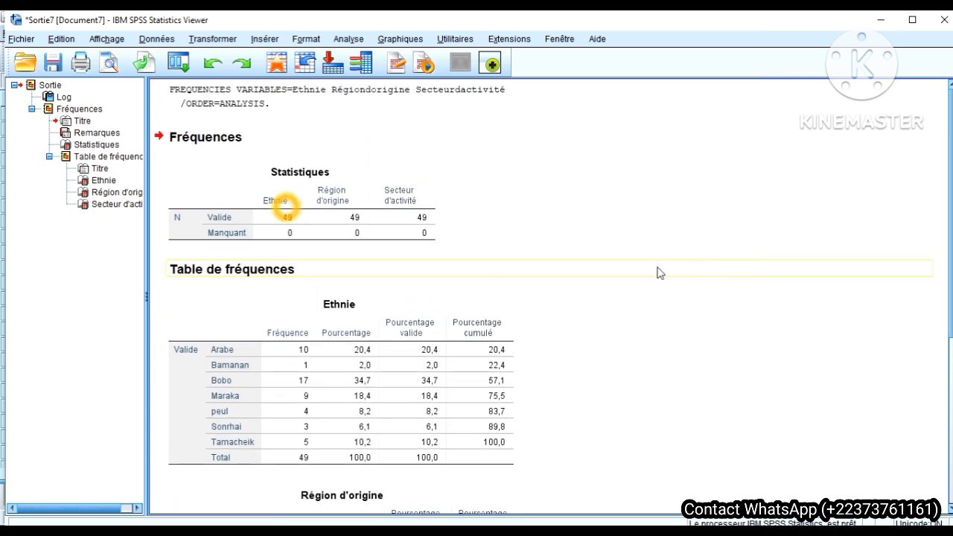
click(356, 233)
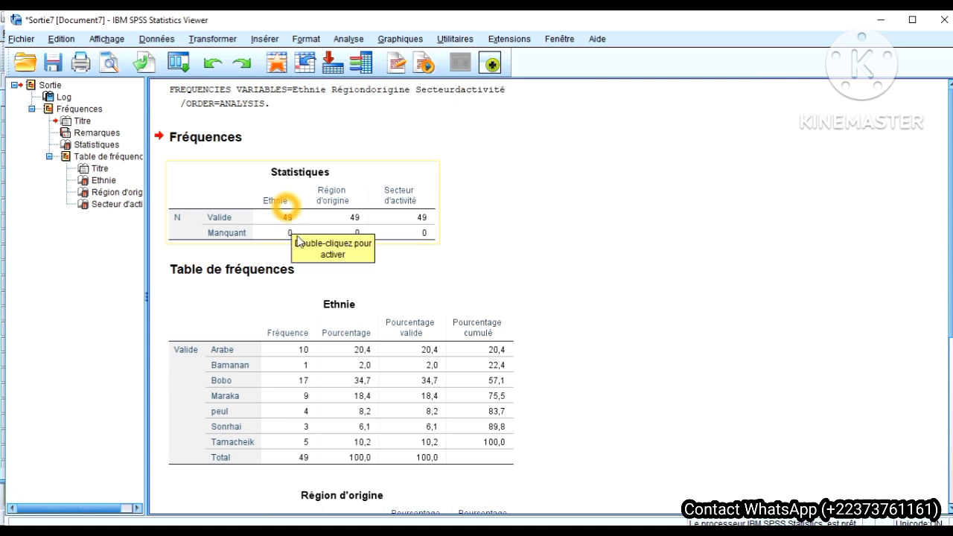
click(490, 254)
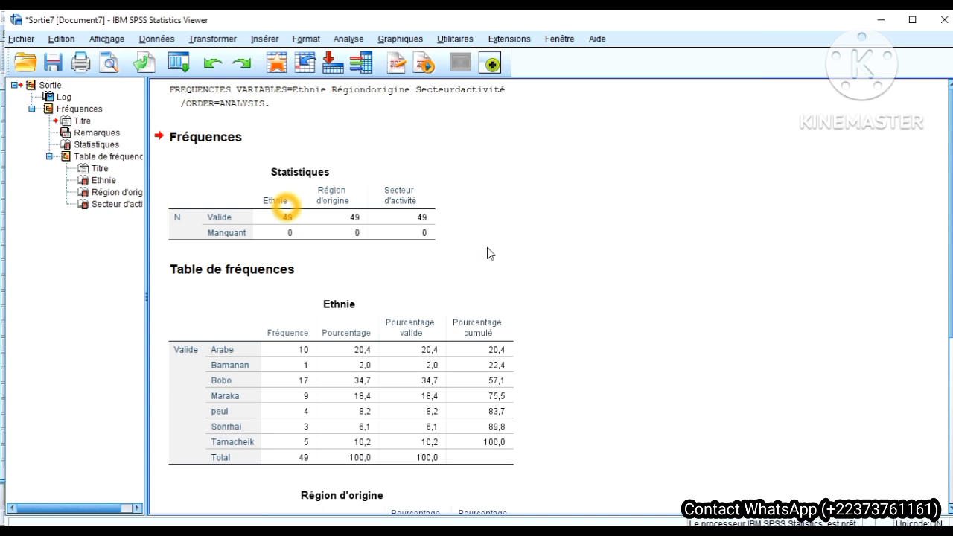
click(375, 224)
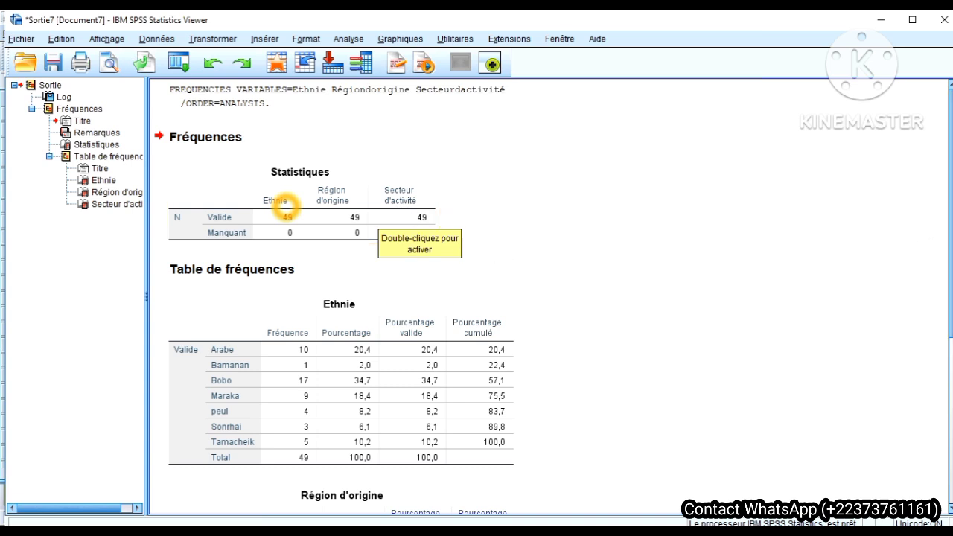
scroll(949, 298, down, 3)
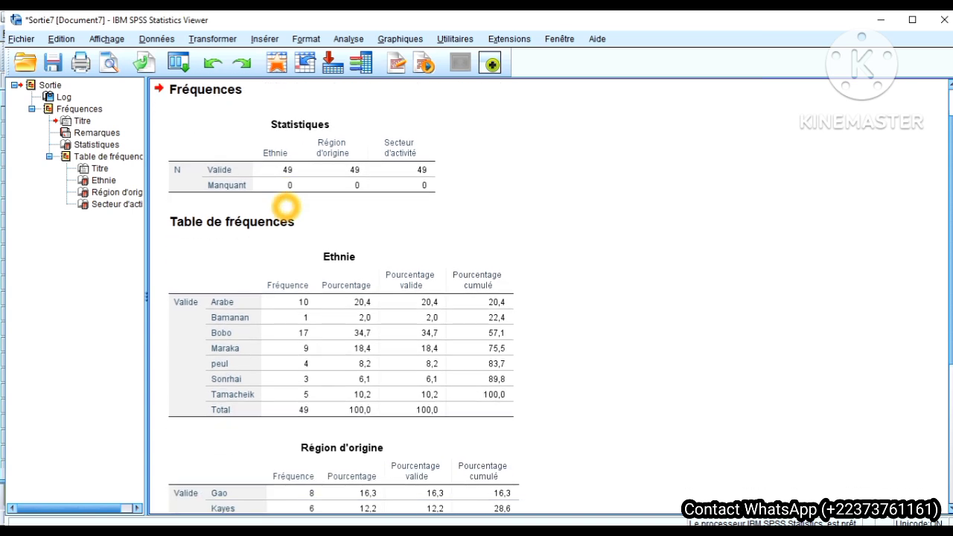
click(388, 282)
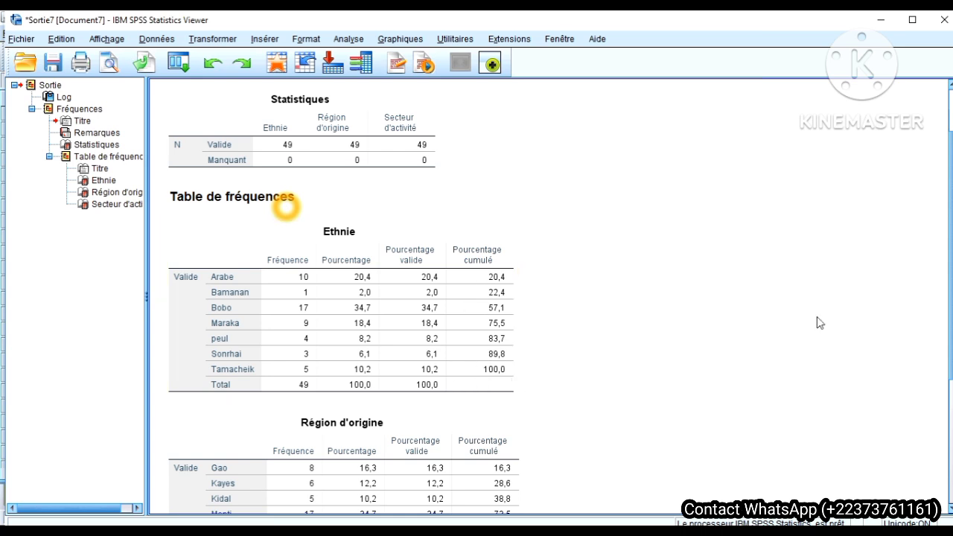
scroll(948, 373, down, 5)
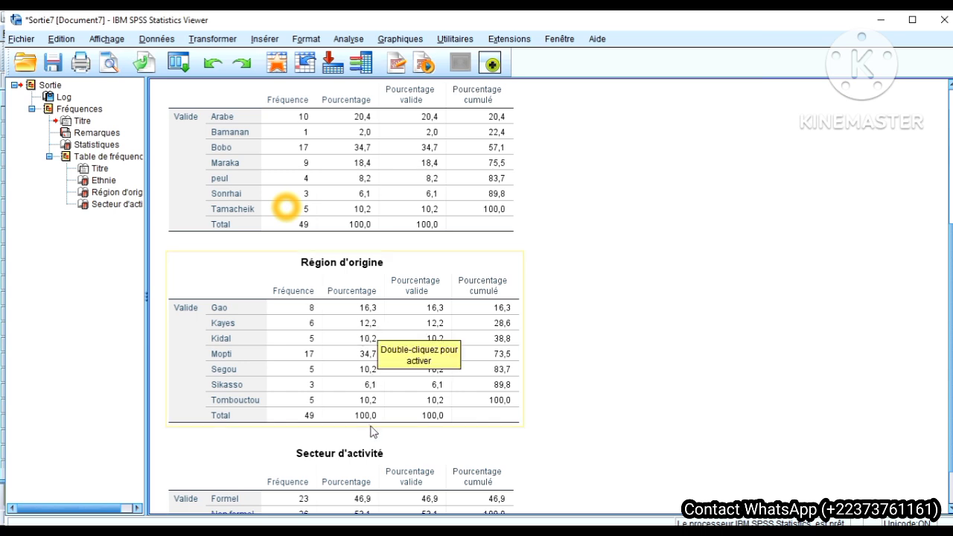
drag(952, 308, 951, 379)
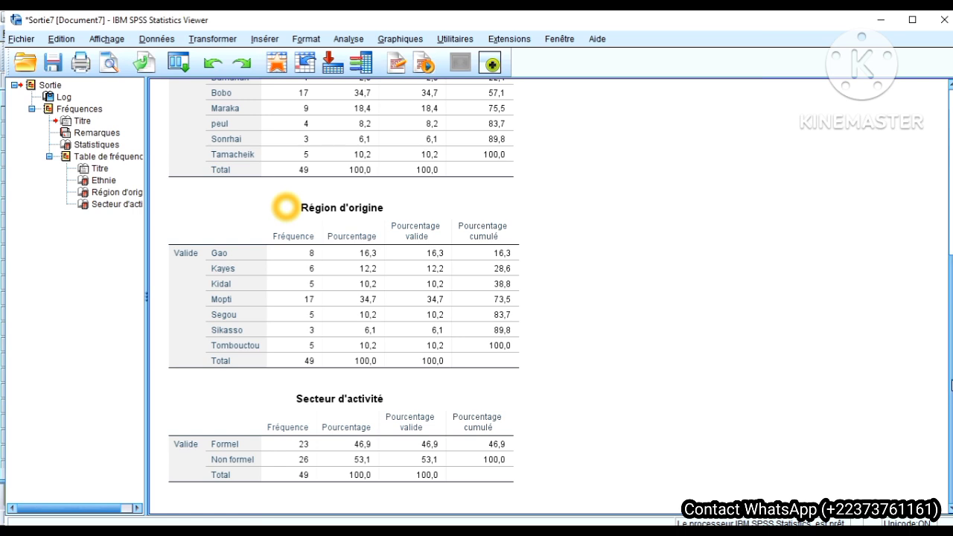
scroll(286, 208, up, 8)
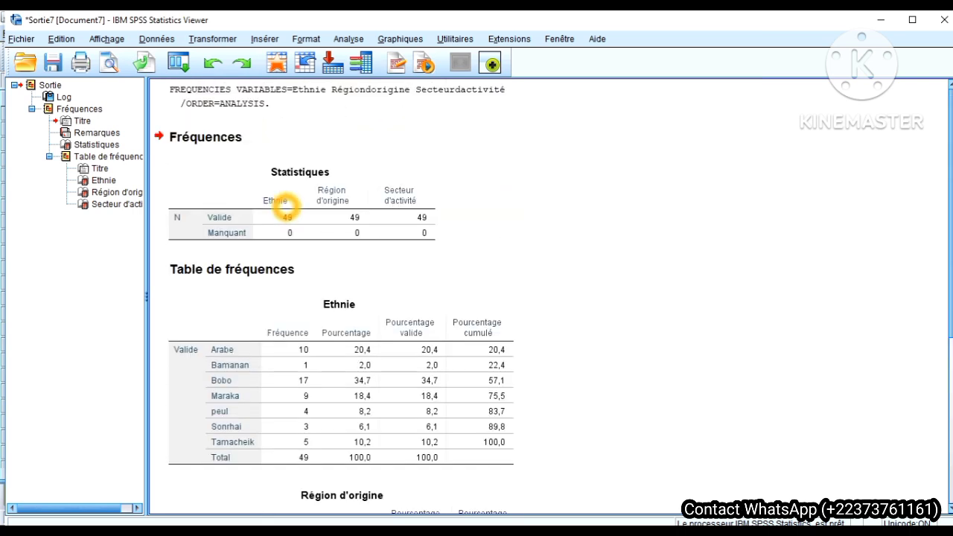
scroll(286, 207, down, 3)
scroll(286, 208, up, 3)
Step: Switch to the image viewer to read the course programme screenshot, and return to the SPSS data editor
mouse_move(425, 530)
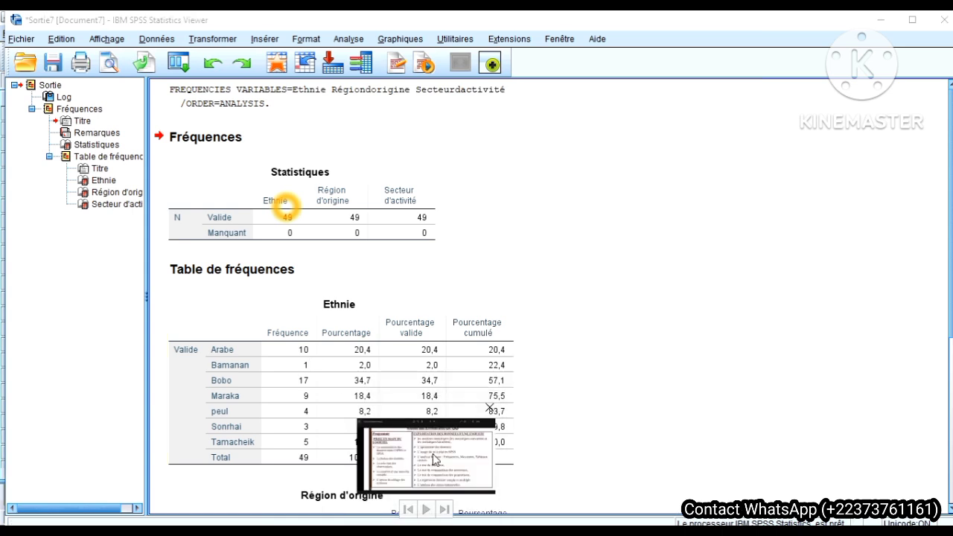
click(484, 383)
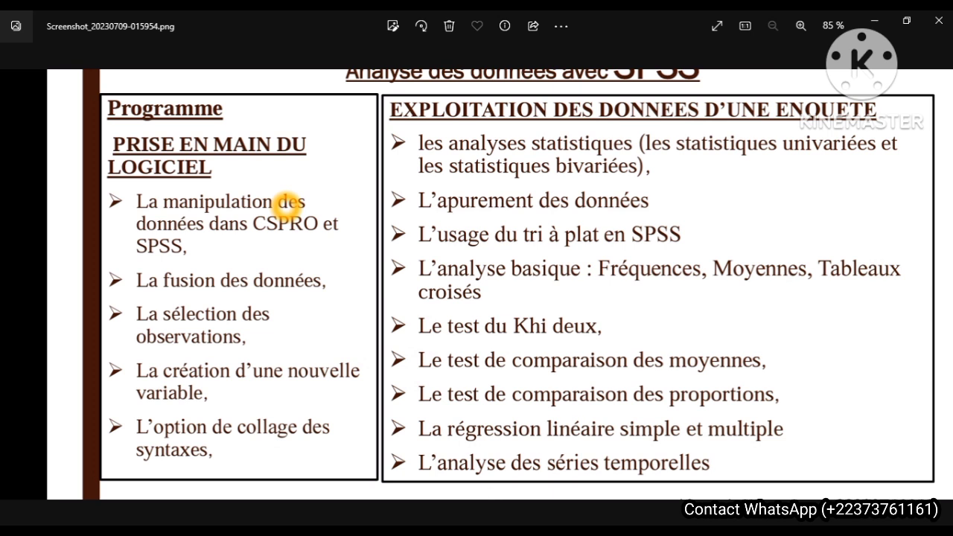
mouse_move(403, 522)
click(338, 492)
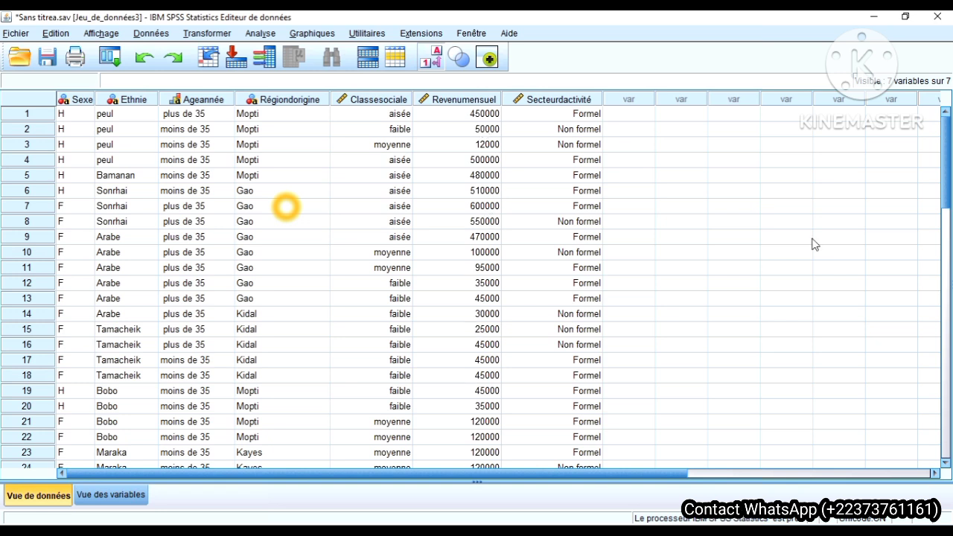
Step: Open the Descriptives analysis and remove Secteur d'activité, Revenu mensuel and Classe sociale from its variables
drag(946, 207, 948, 135)
click(259, 35)
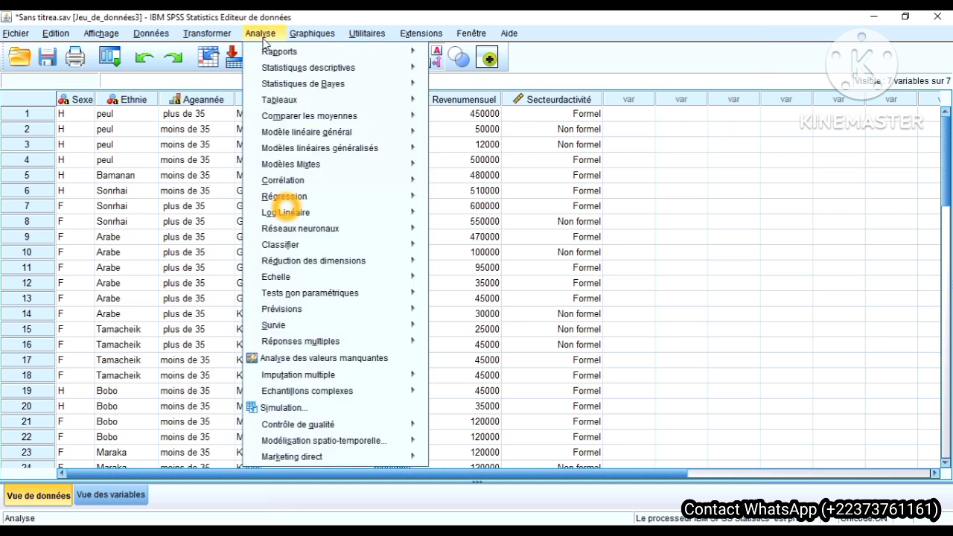
mouse_move(280, 70)
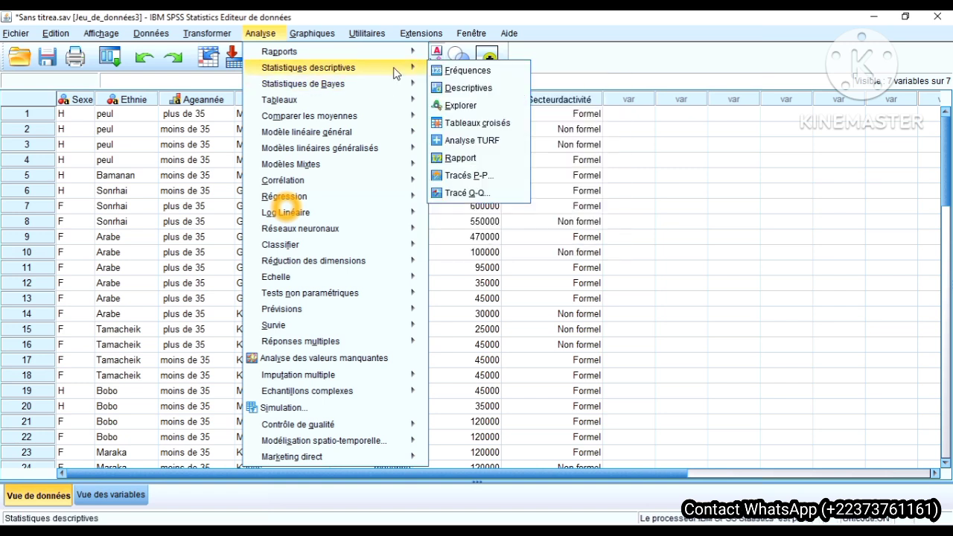
click(458, 88)
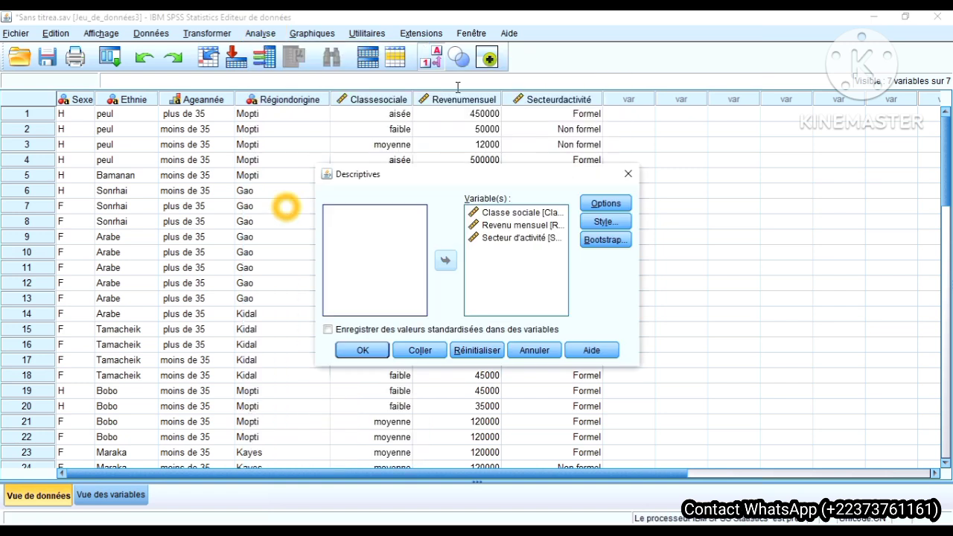
click(501, 237)
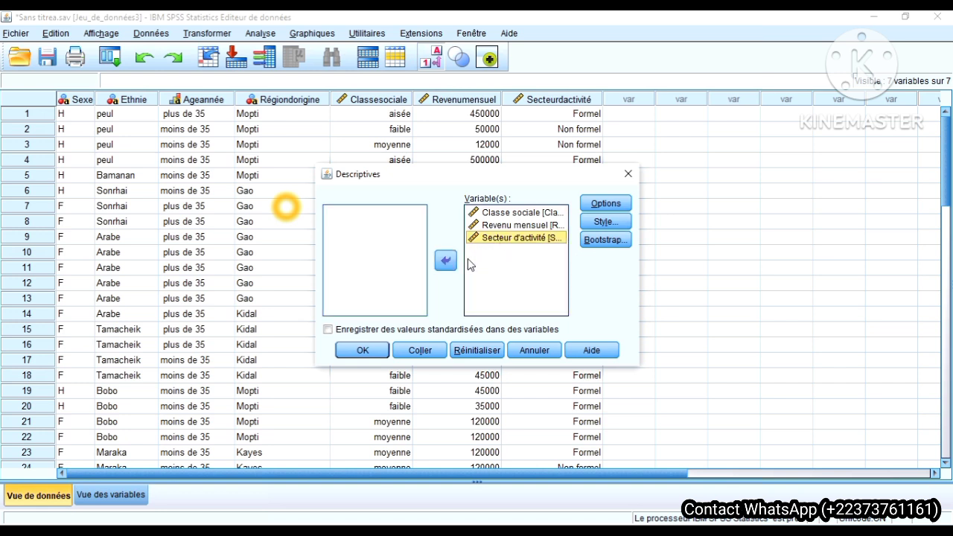
click(447, 261)
click(498, 227)
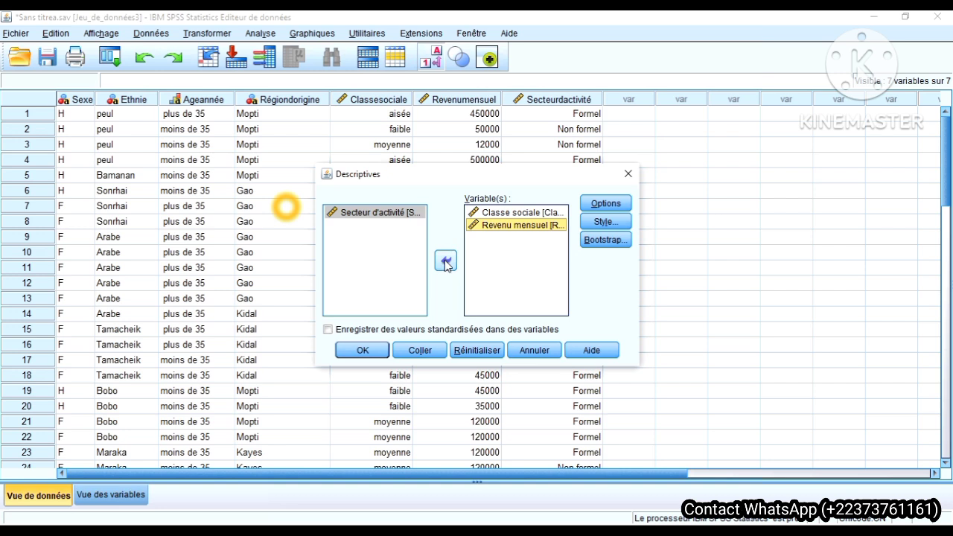
click(445, 260)
click(489, 216)
click(447, 260)
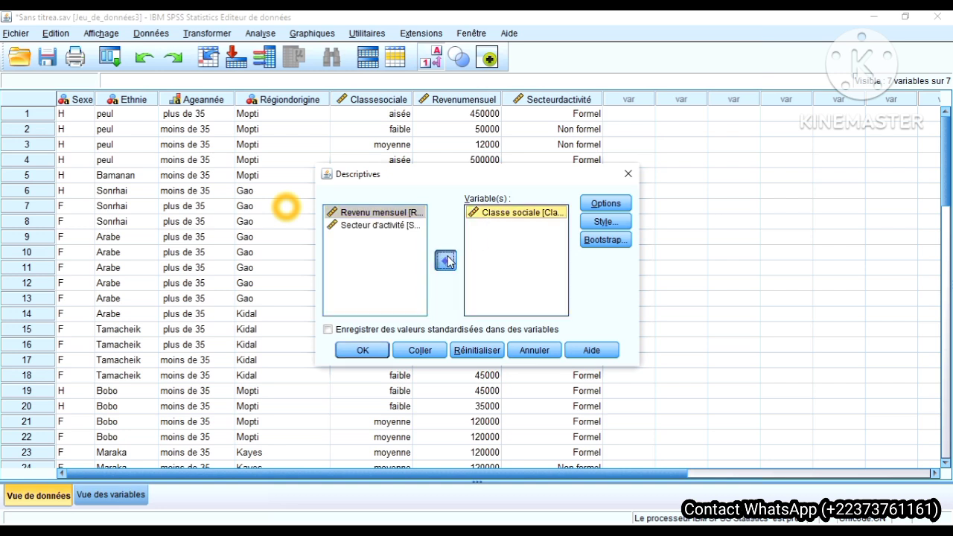
click(384, 259)
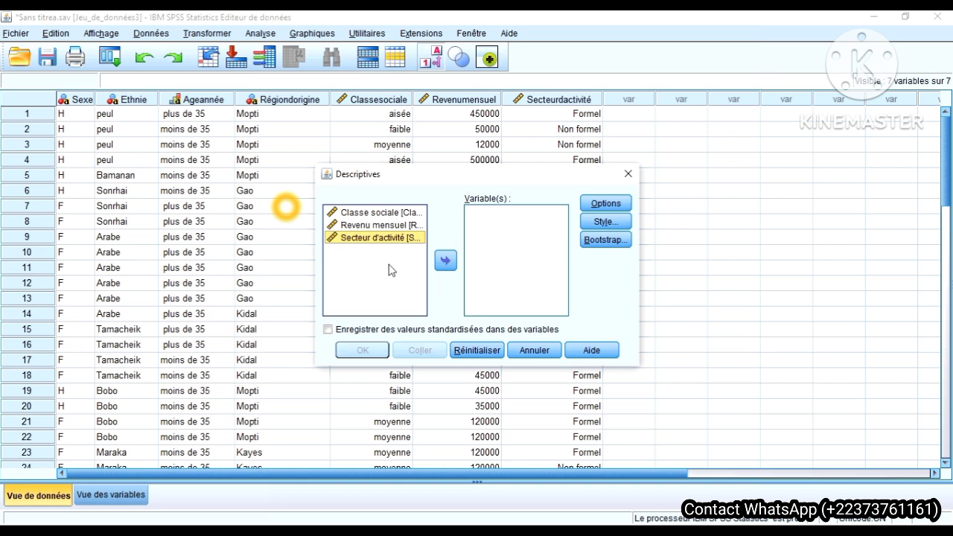
Step: Run Descriptives on Revenu mensuel with the mean, range, minimum and maximum as statistics
click(358, 226)
click(446, 261)
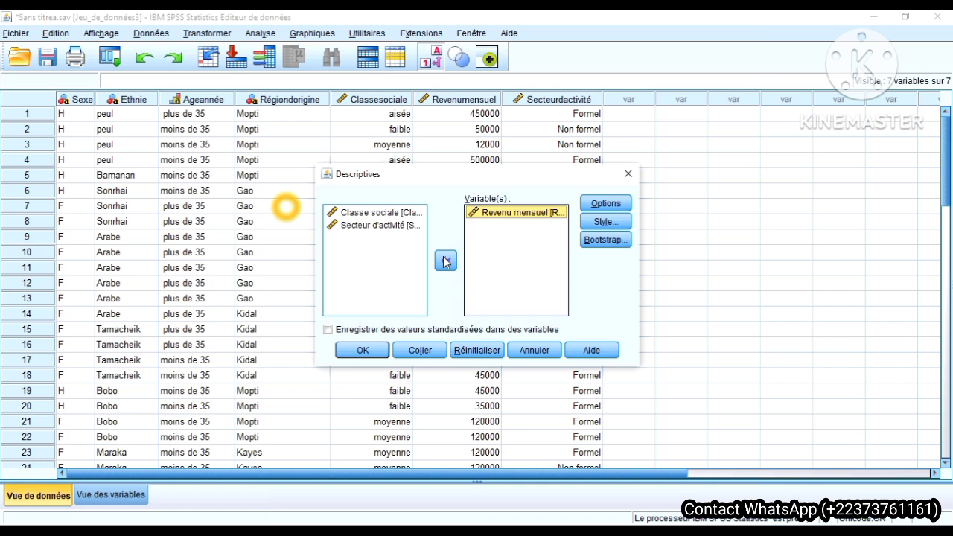
click(596, 210)
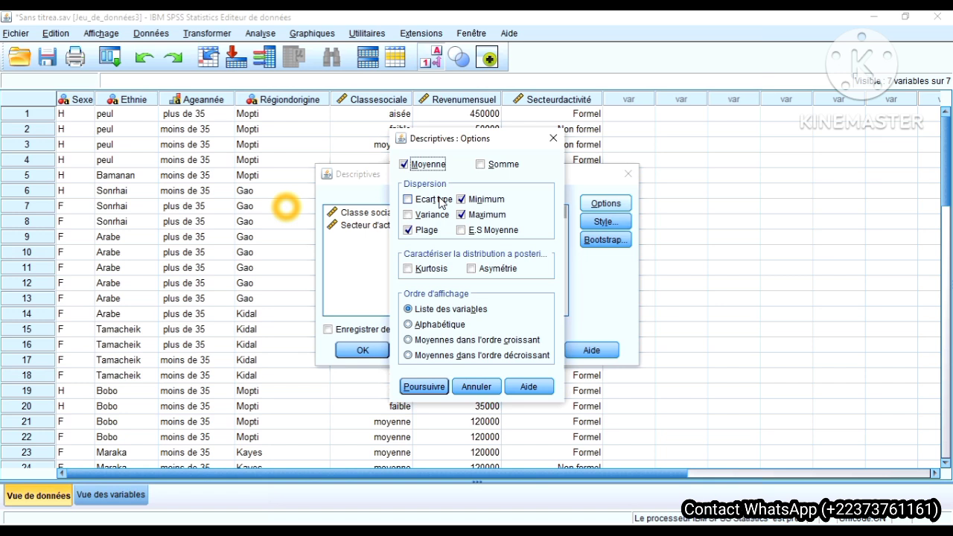
click(423, 387)
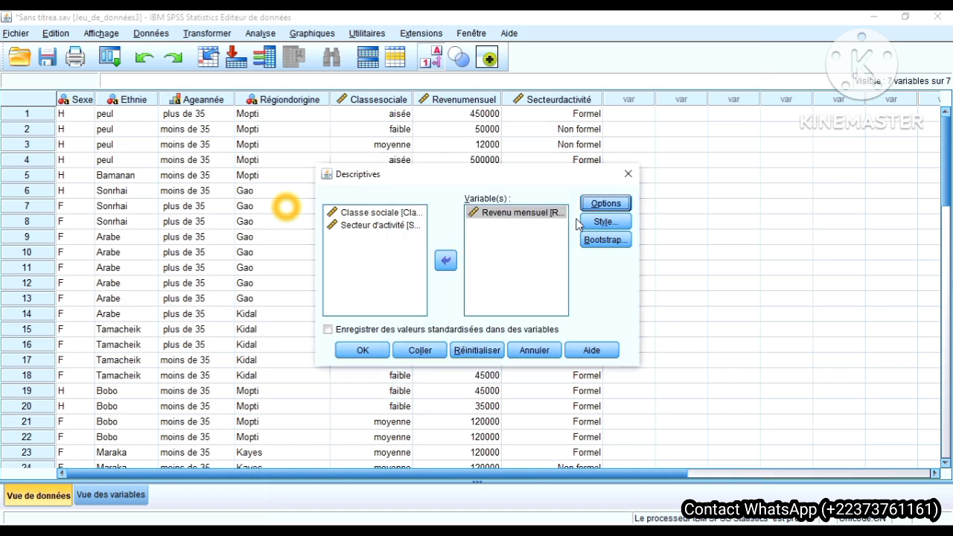
click(362, 350)
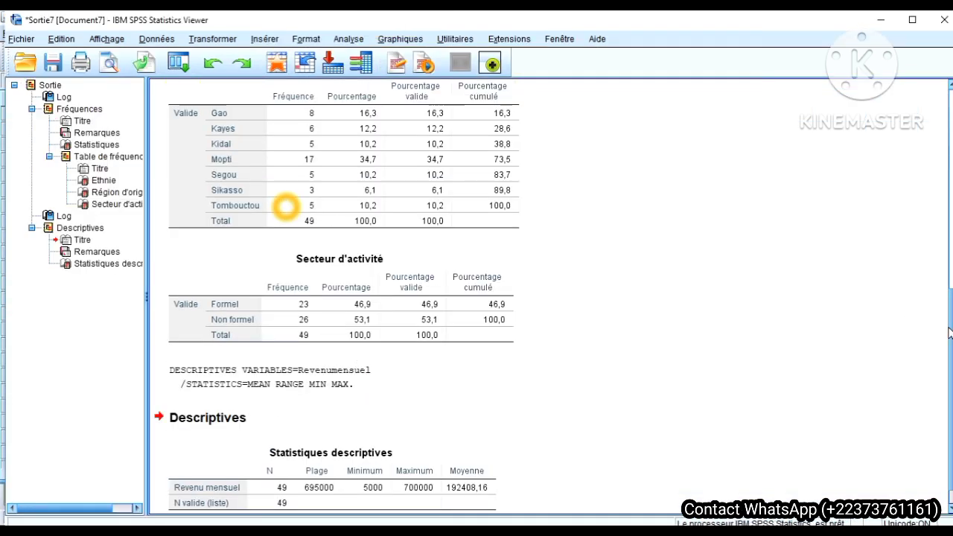
Step: Examine the range, minimum, maximum and mean of Revenu mensuel in the descriptive statistics table
scroll(949, 333, down, 1)
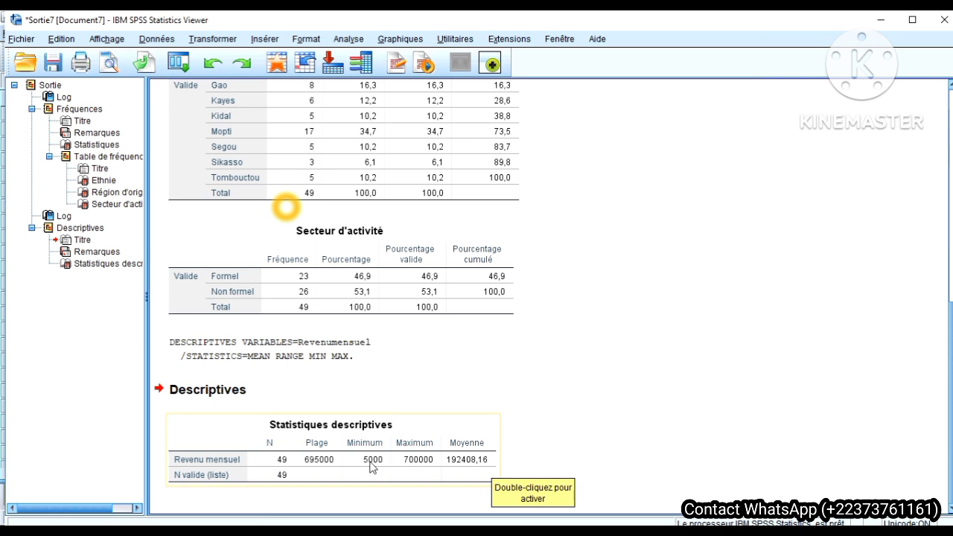
click(573, 320)
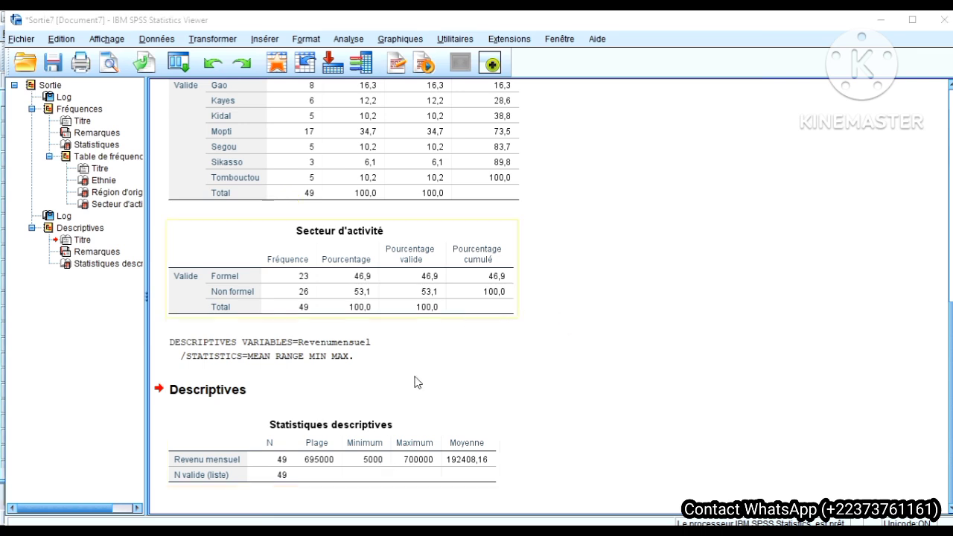
click(384, 425)
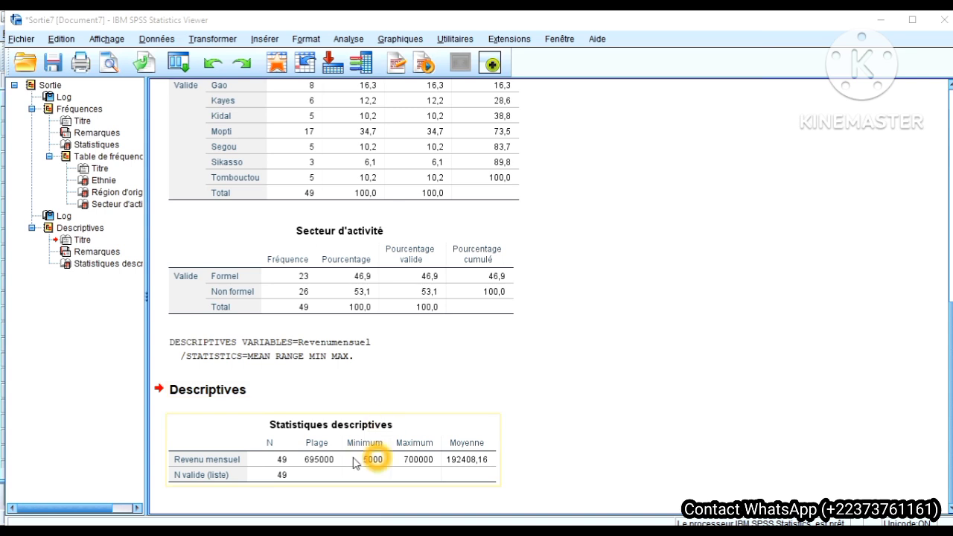
click(388, 461)
click(310, 459)
click(451, 456)
click(491, 442)
click(439, 434)
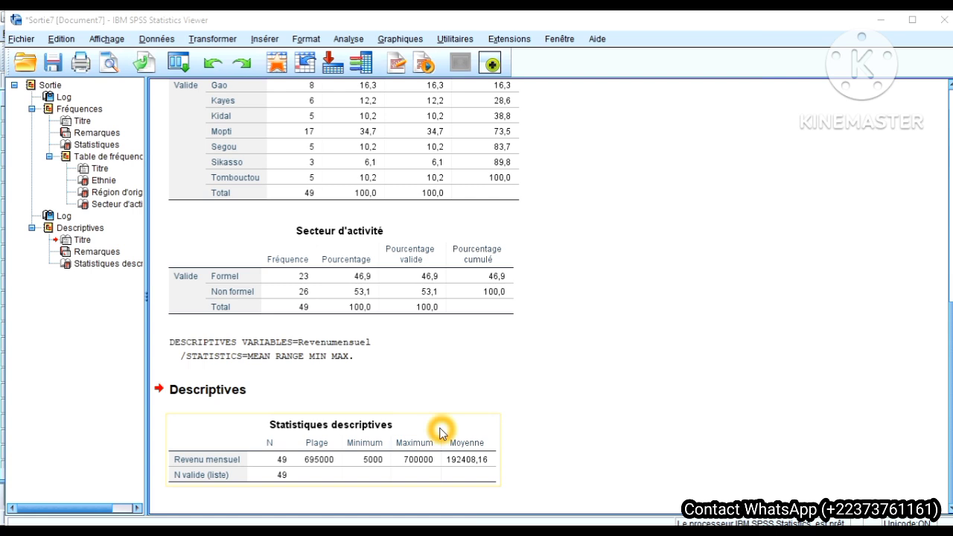
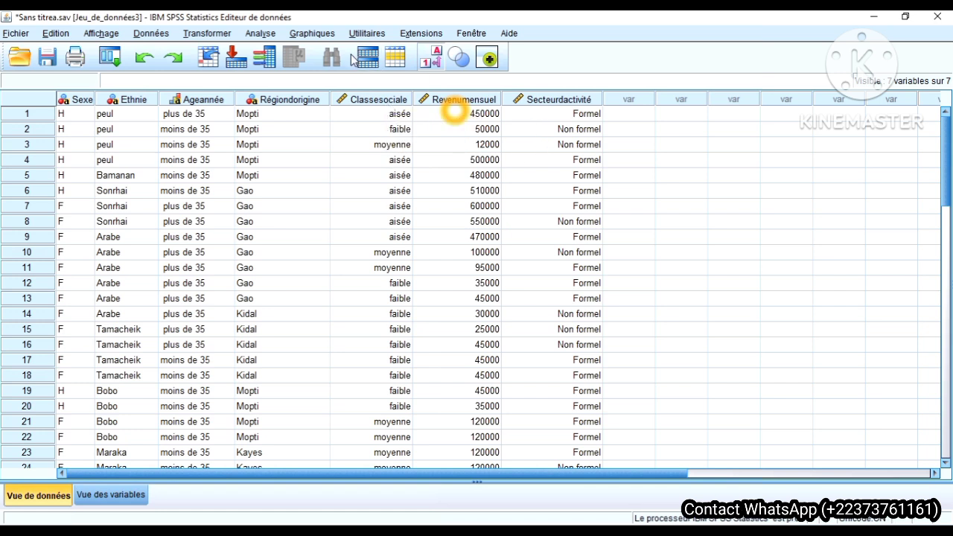
Step: Run a crosstab of Classe sociale by Secteur d'activité, replacing Revenu mensuel as the row variable
click(260, 33)
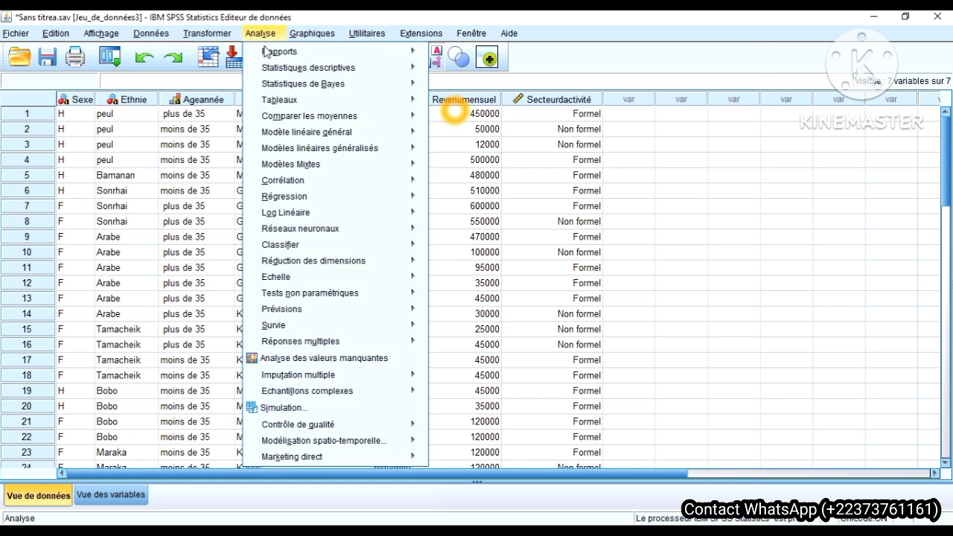
mouse_move(271, 71)
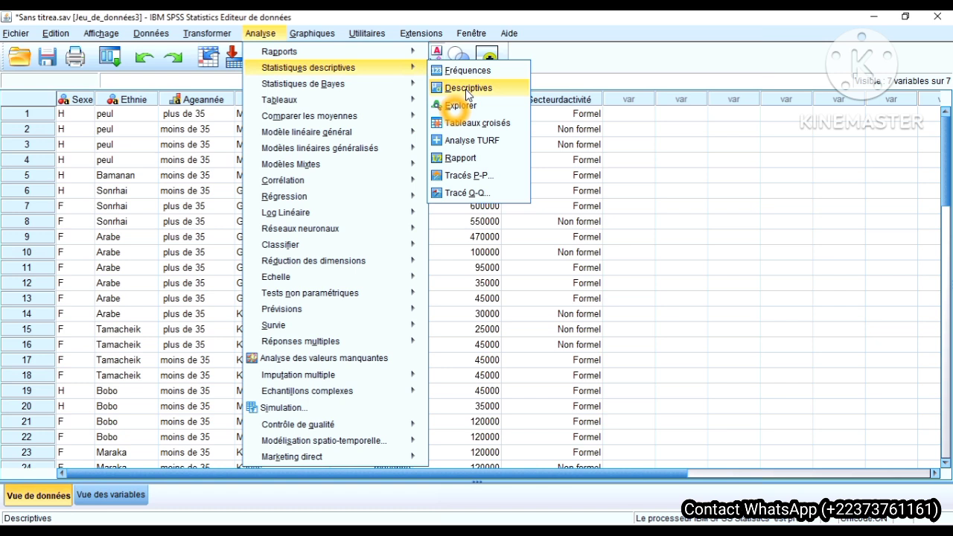
click(462, 126)
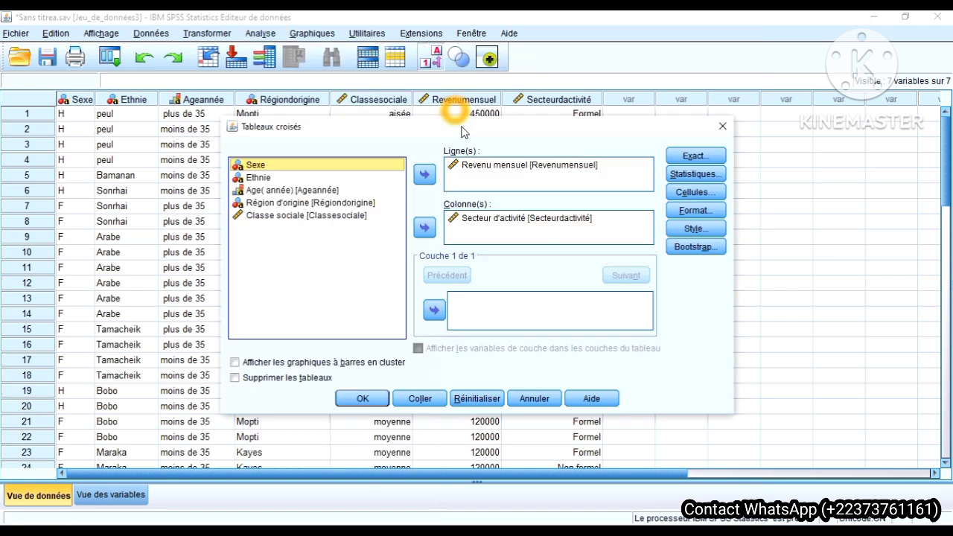
click(488, 170)
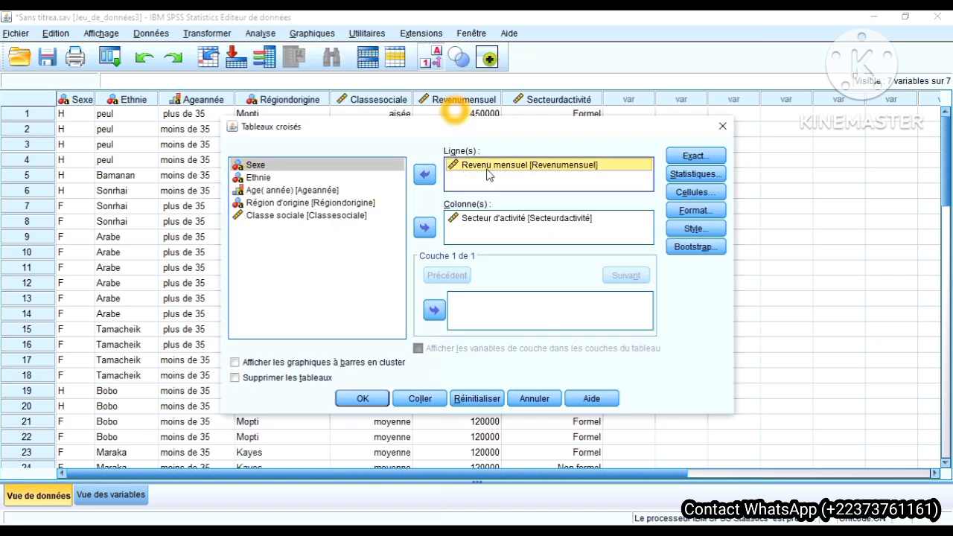
click(424, 176)
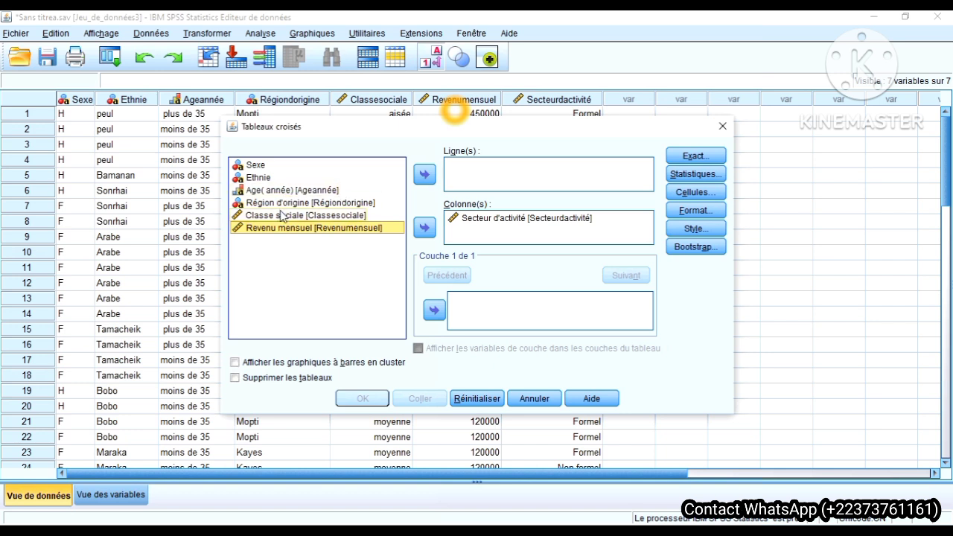
click(281, 216)
click(424, 174)
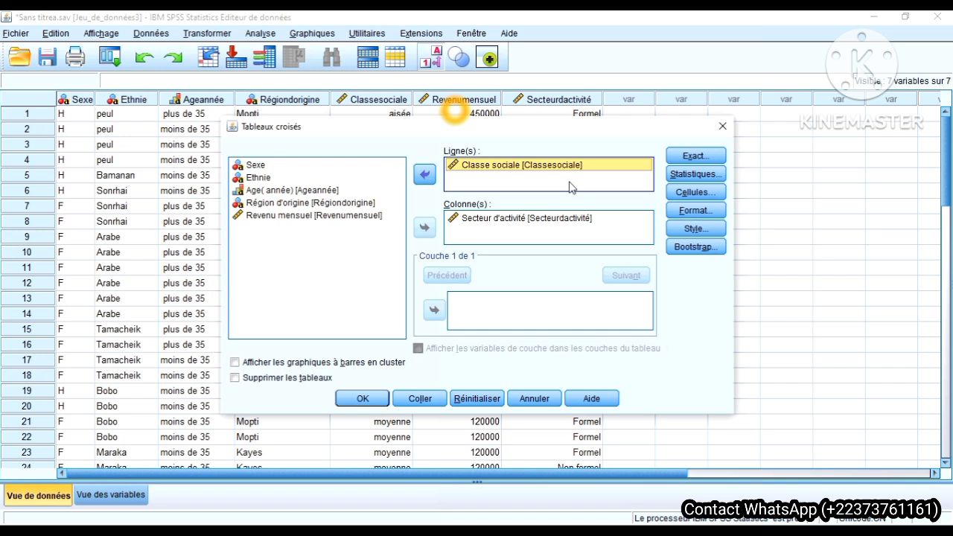
click(362, 399)
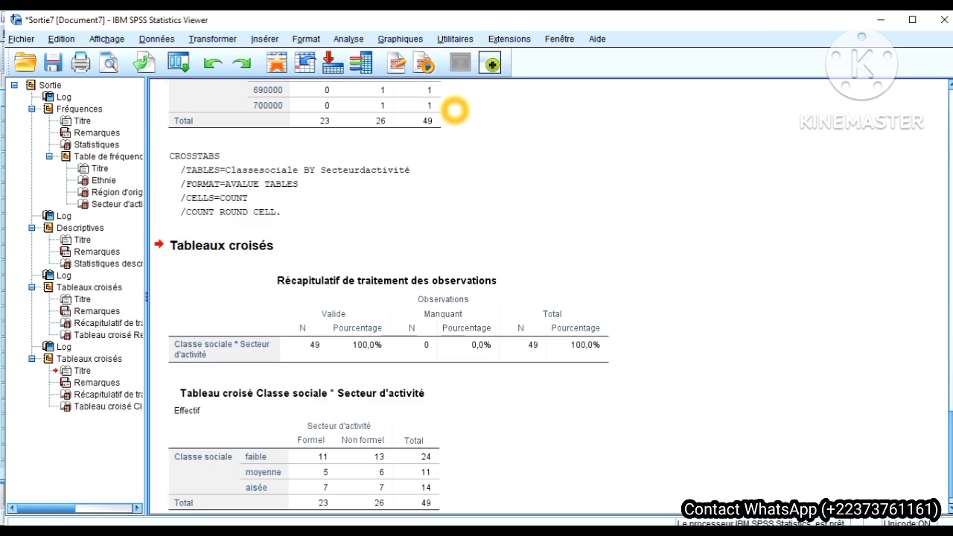
Step: Review the output from the frequency tables through the Revenu mensuel descriptives to the Classe sociale by Secteur d'activité crosstab
scroll(455, 110, down, 1)
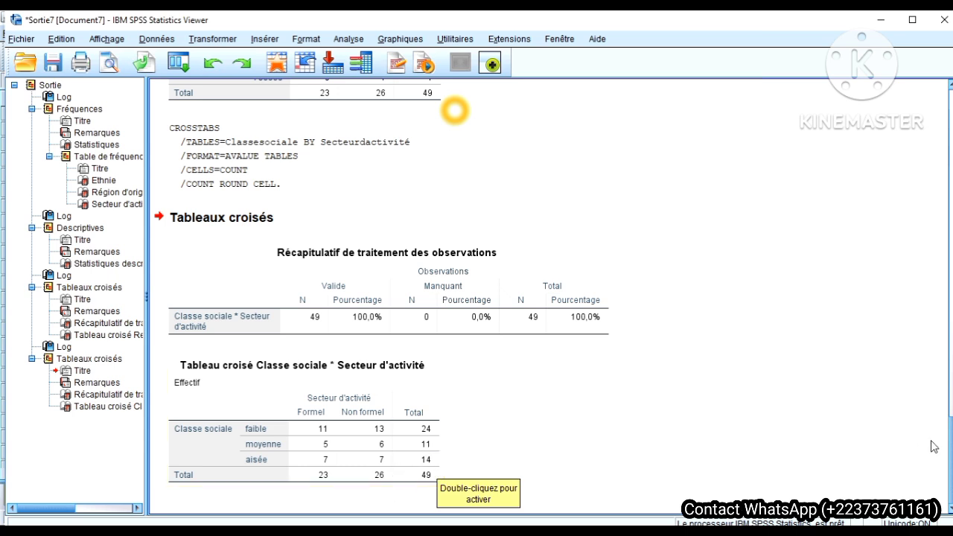
scroll(949, 447, up, 5)
scroll(455, 110, up, 15)
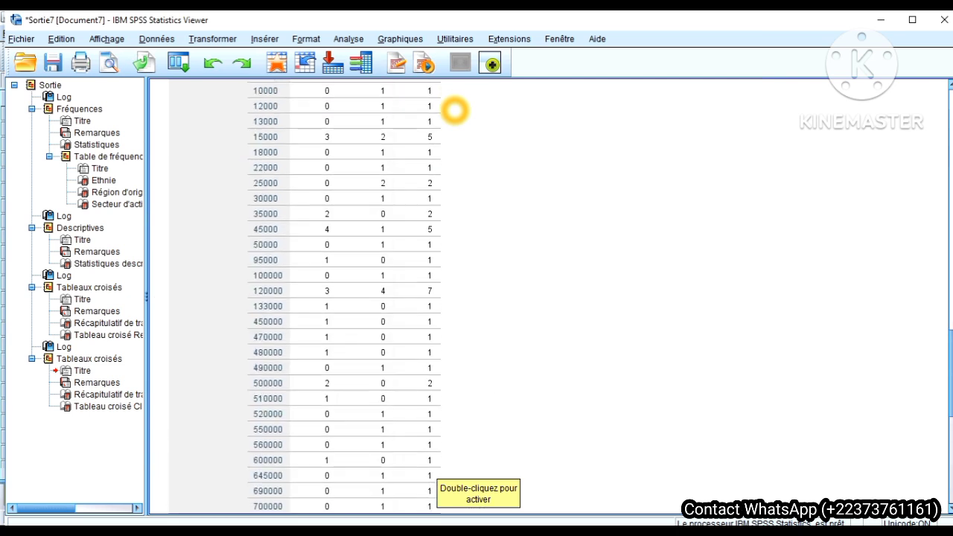
scroll(455, 110, up, 10)
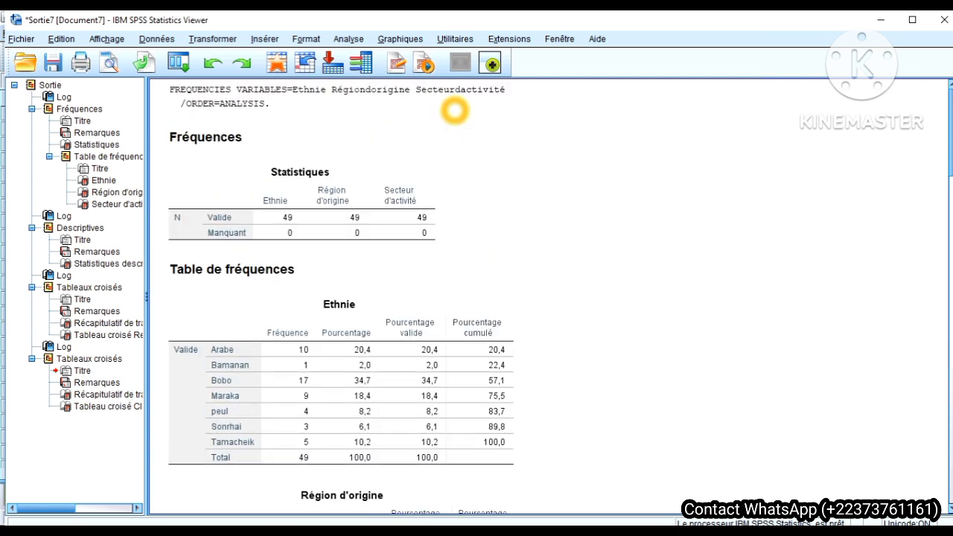
scroll(455, 110, down, 3)
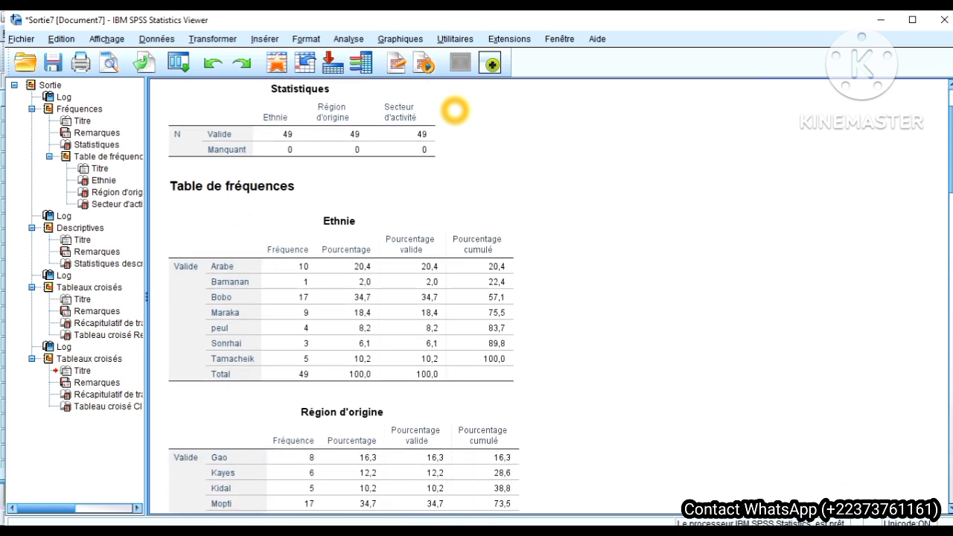
scroll(455, 110, down, 10)
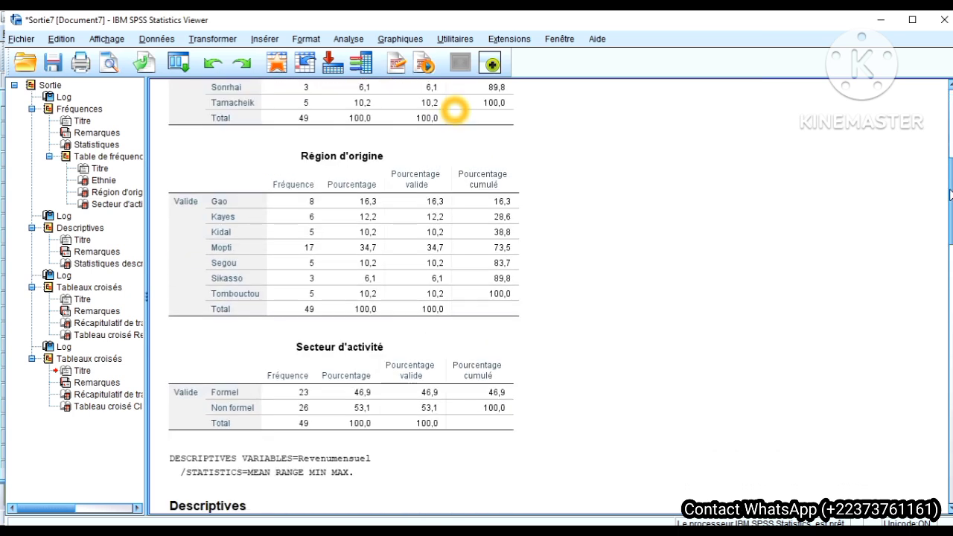
scroll(455, 110, down, 1)
scroll(455, 111, down, 1)
scroll(455, 110, up, 11)
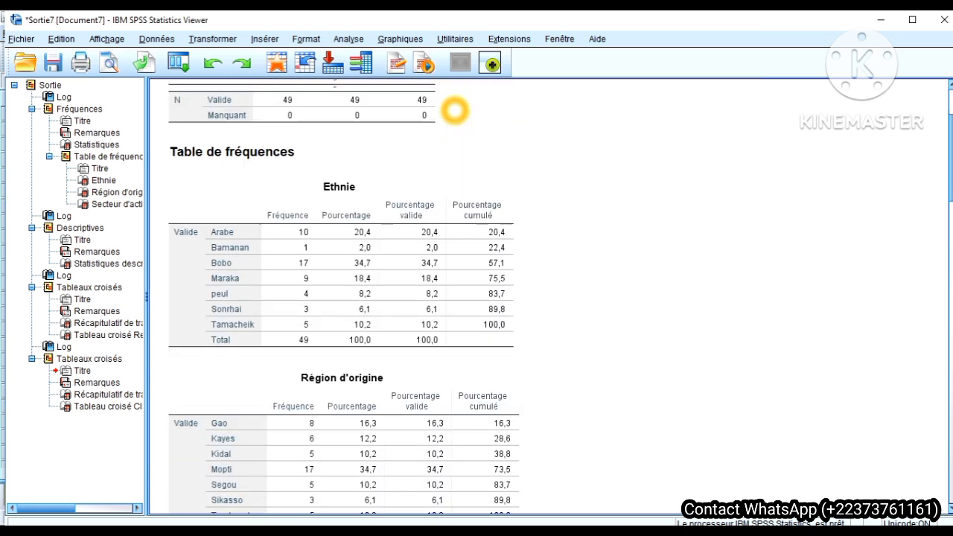
scroll(455, 110, down, 7)
scroll(948, 196, down, 10)
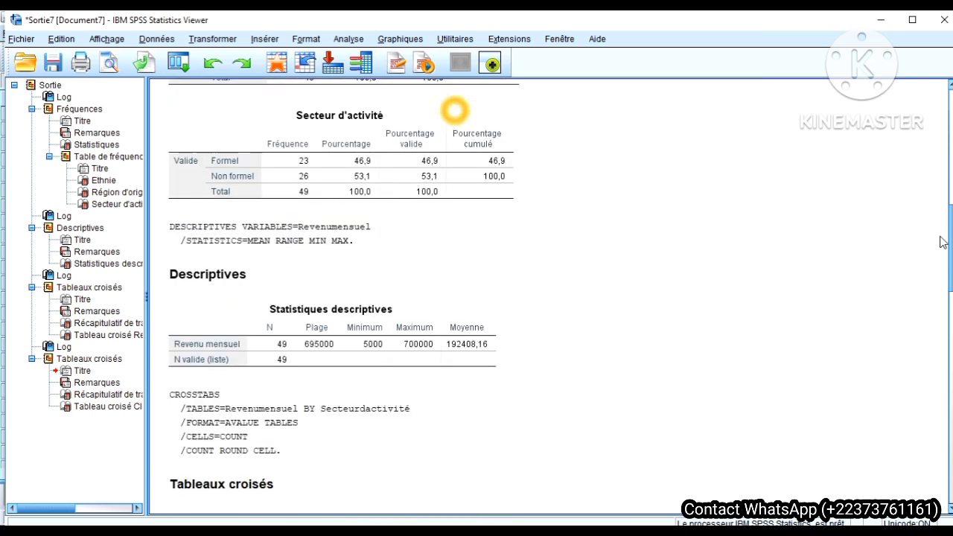
scroll(941, 238, down, 2)
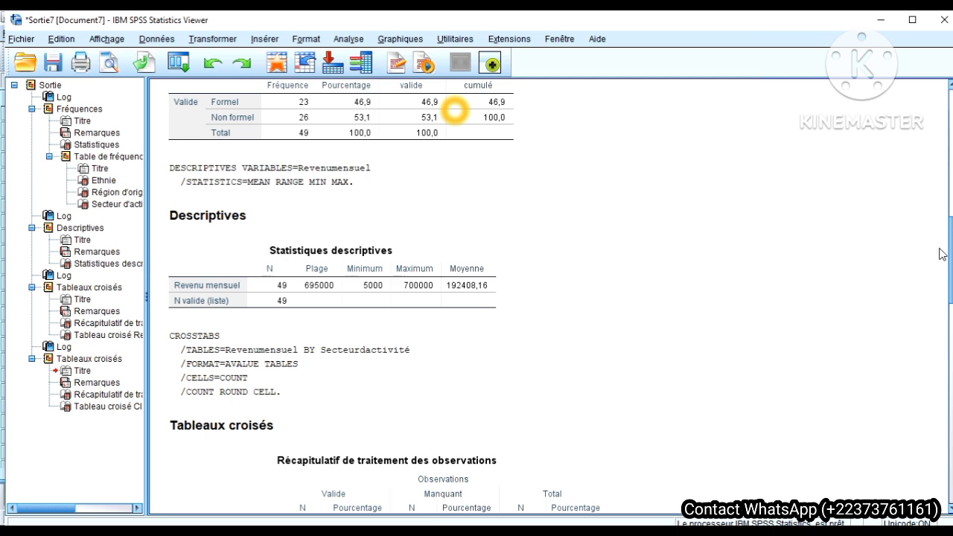
scroll(942, 254, down, 15)
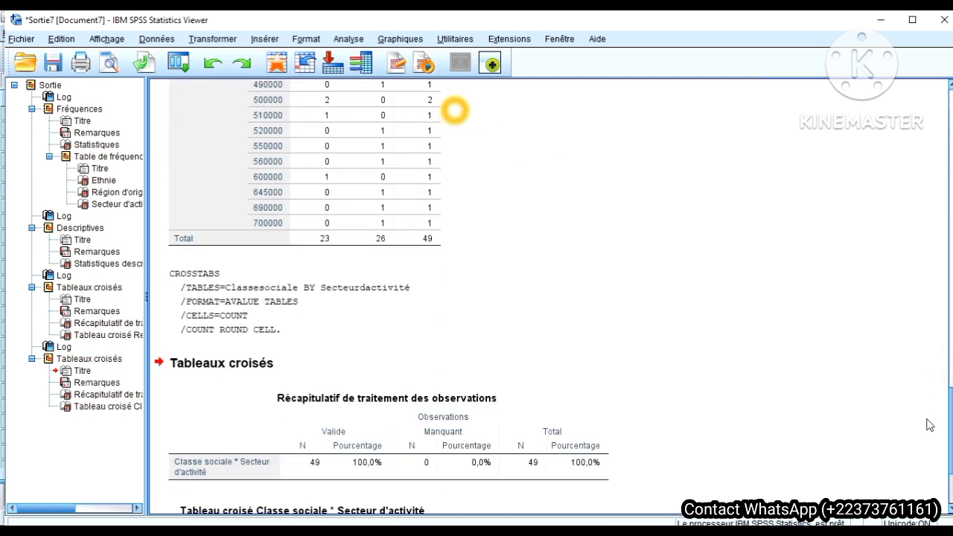
scroll(930, 424, down, 4)
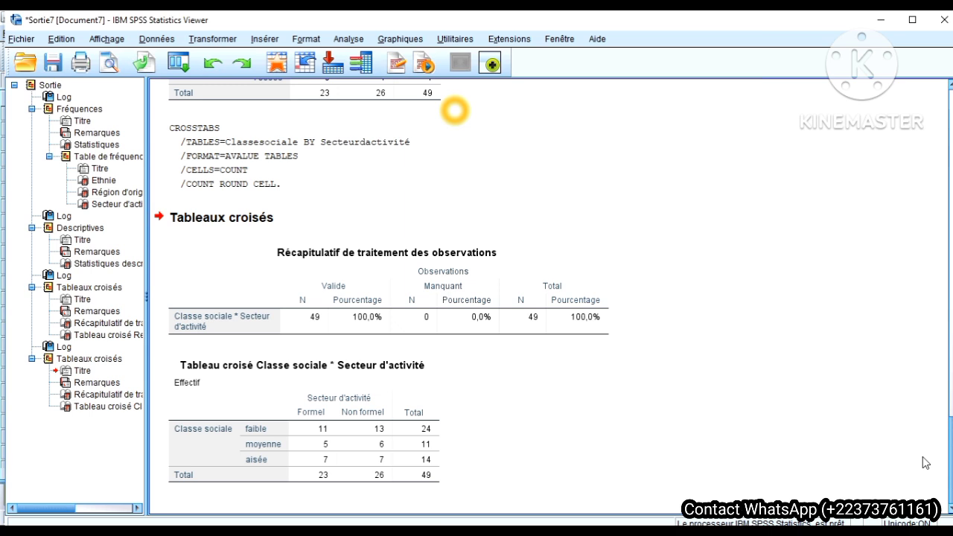
scroll(927, 454, up, 1)
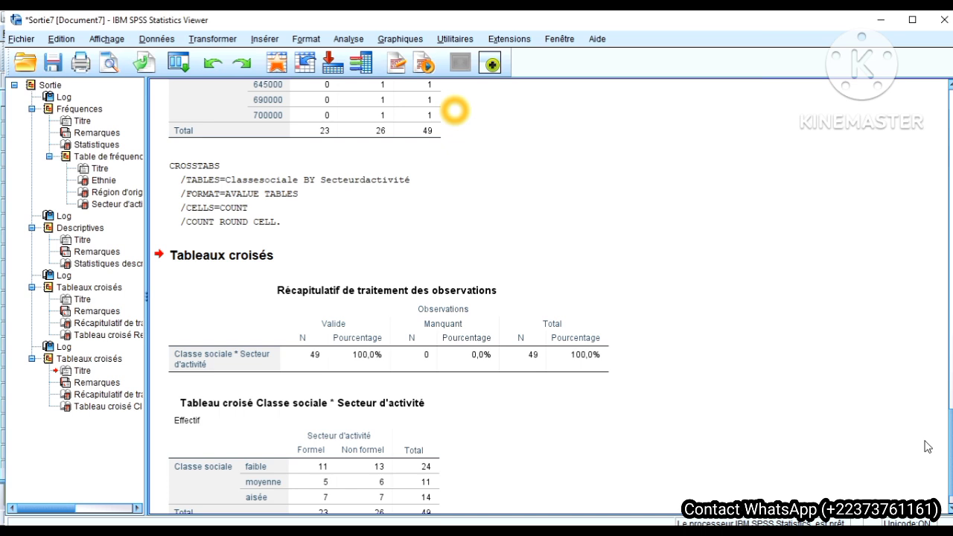
double_click(375, 468)
mouse_move(328, 525)
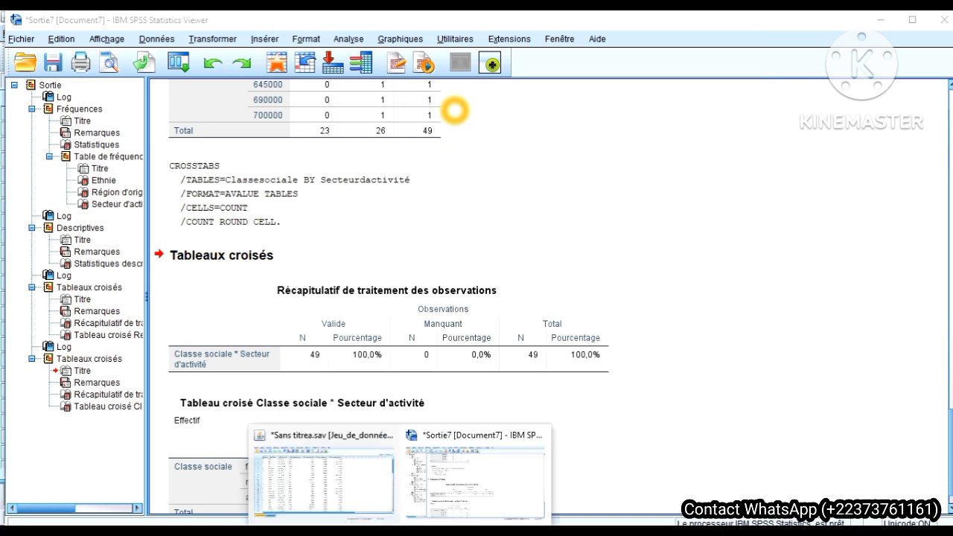
Step: Return to the dataset and examine the statistics offered for the Classe sociale by Secteur d'activité crosstab, without running it
click(328, 490)
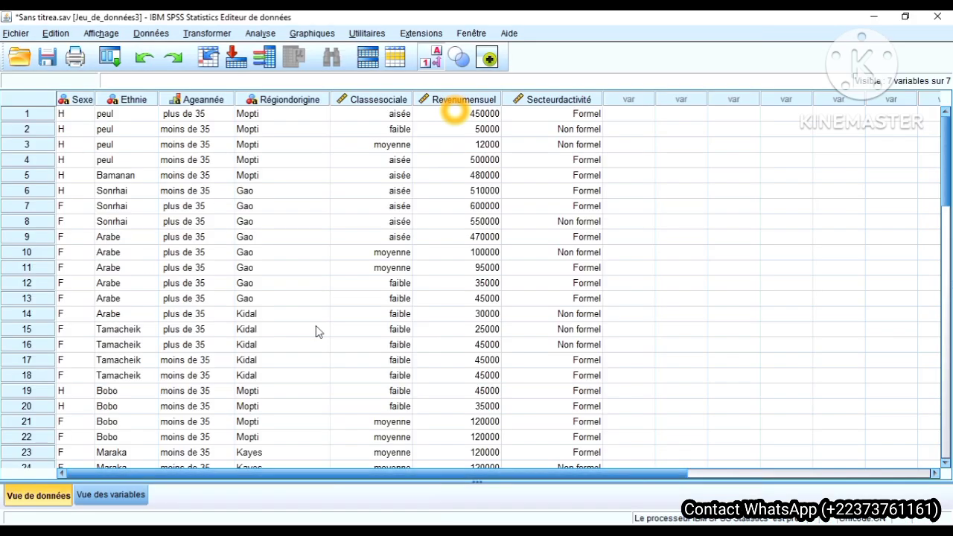
click(261, 34)
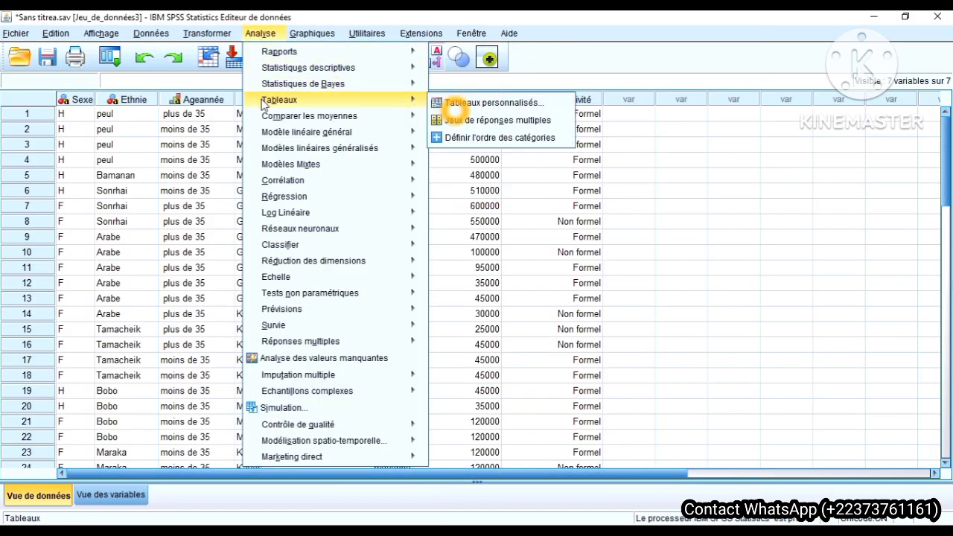
mouse_move(273, 99)
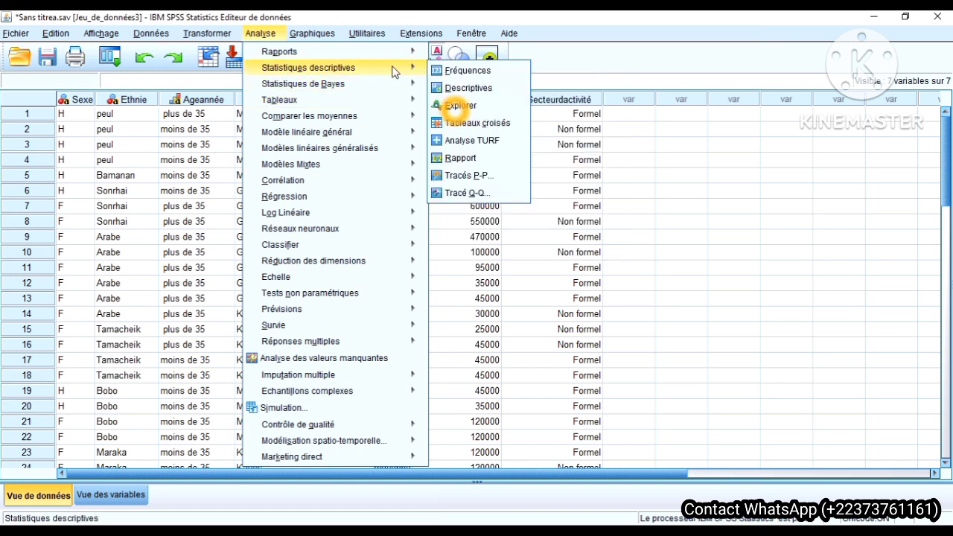
mouse_move(303, 84)
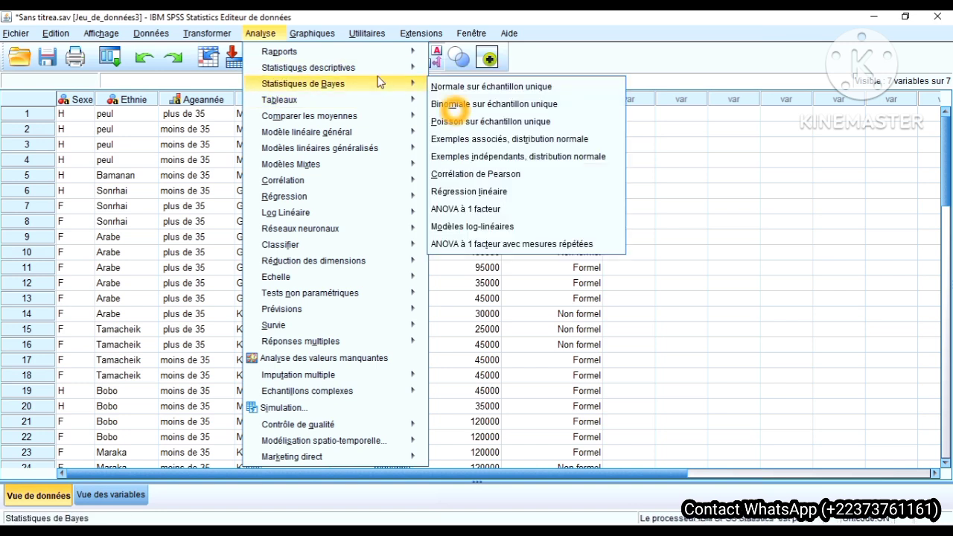
mouse_move(388, 74)
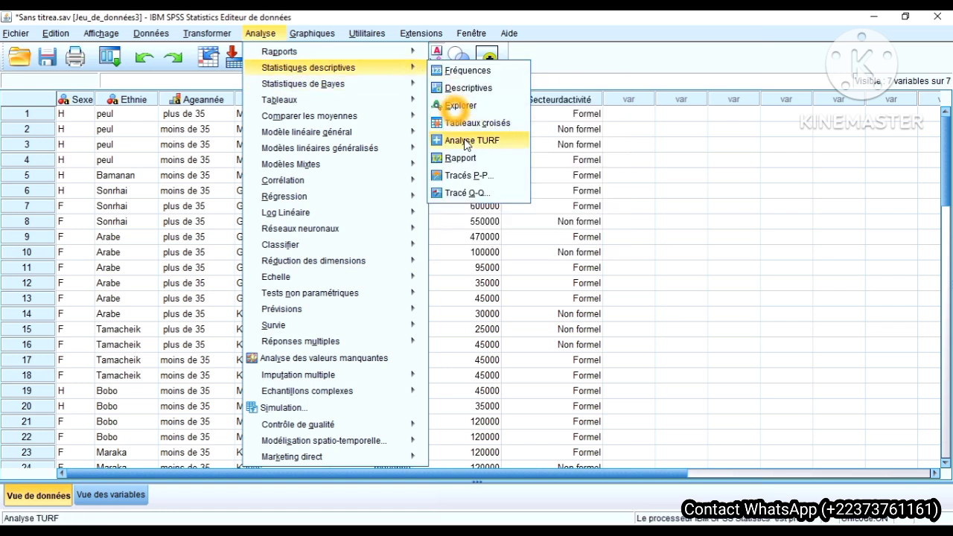
click(476, 123)
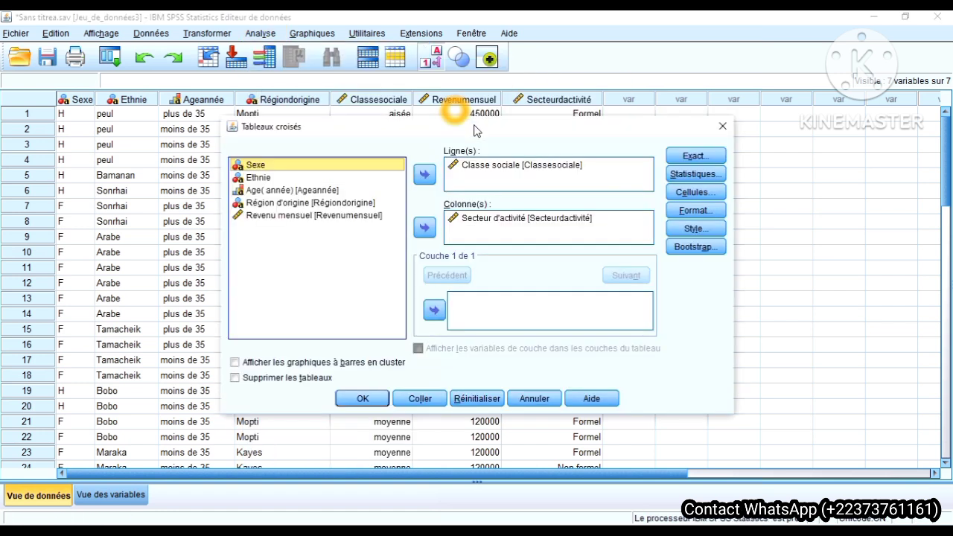
click(690, 177)
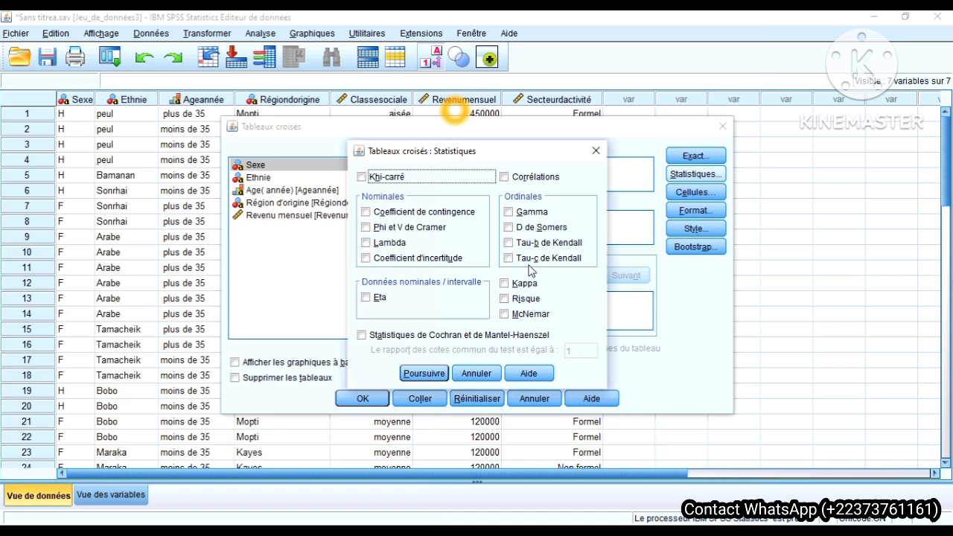
click(598, 152)
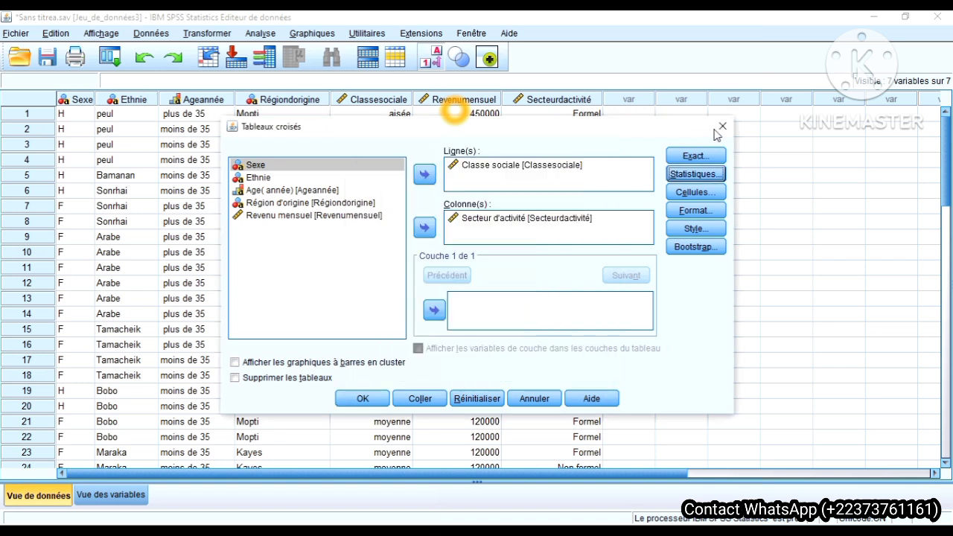
click(722, 127)
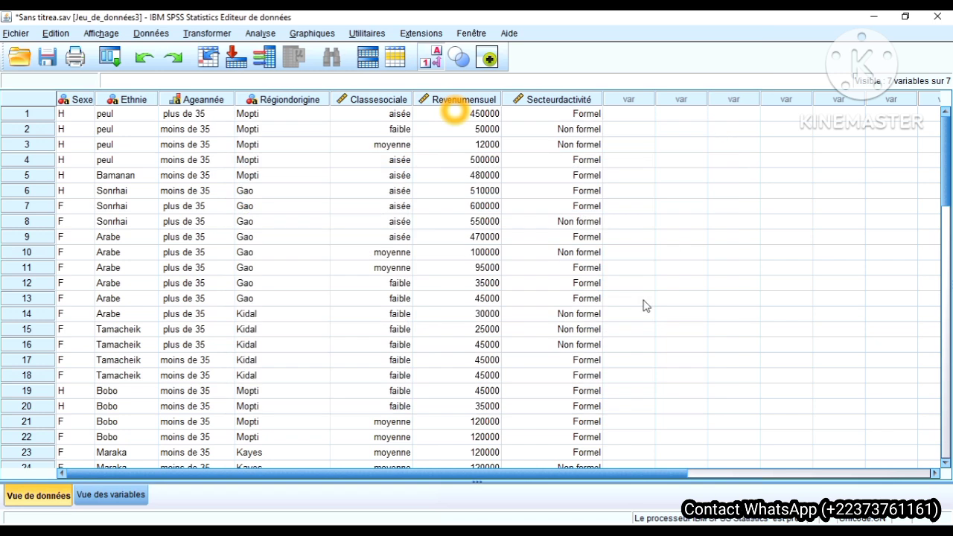